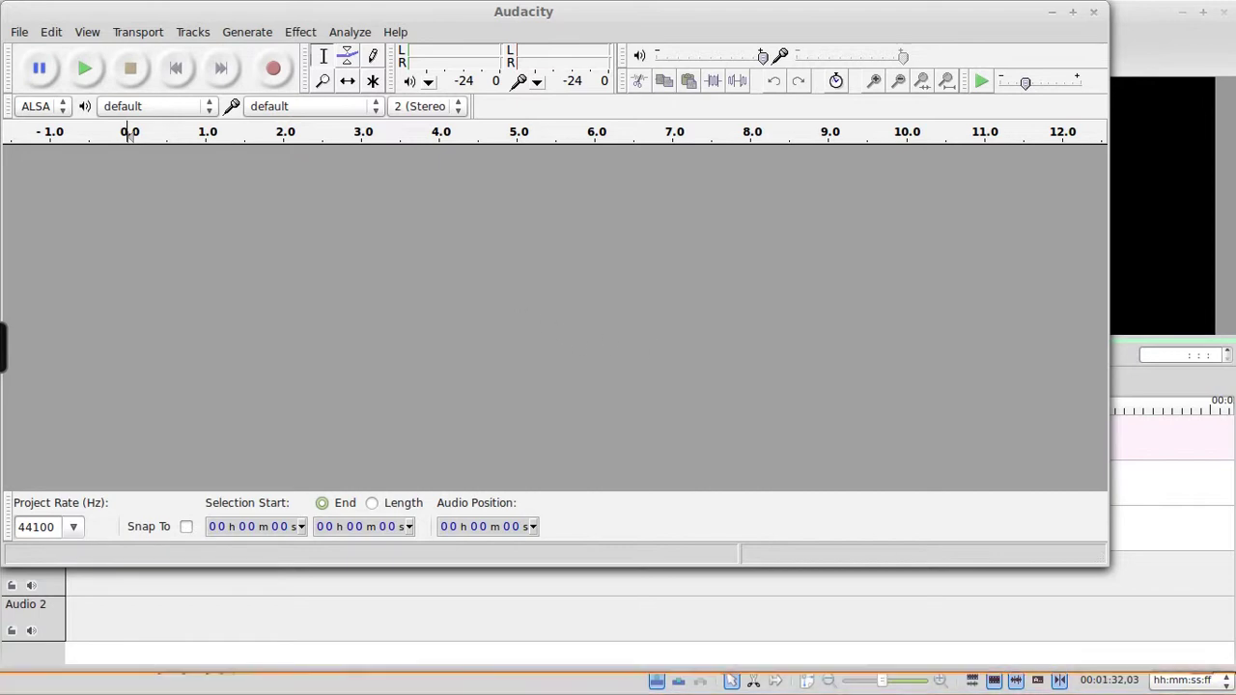
Move the empty Audacity window down and right so Kdenlive's menus show above it
mouse_move(888, 688)
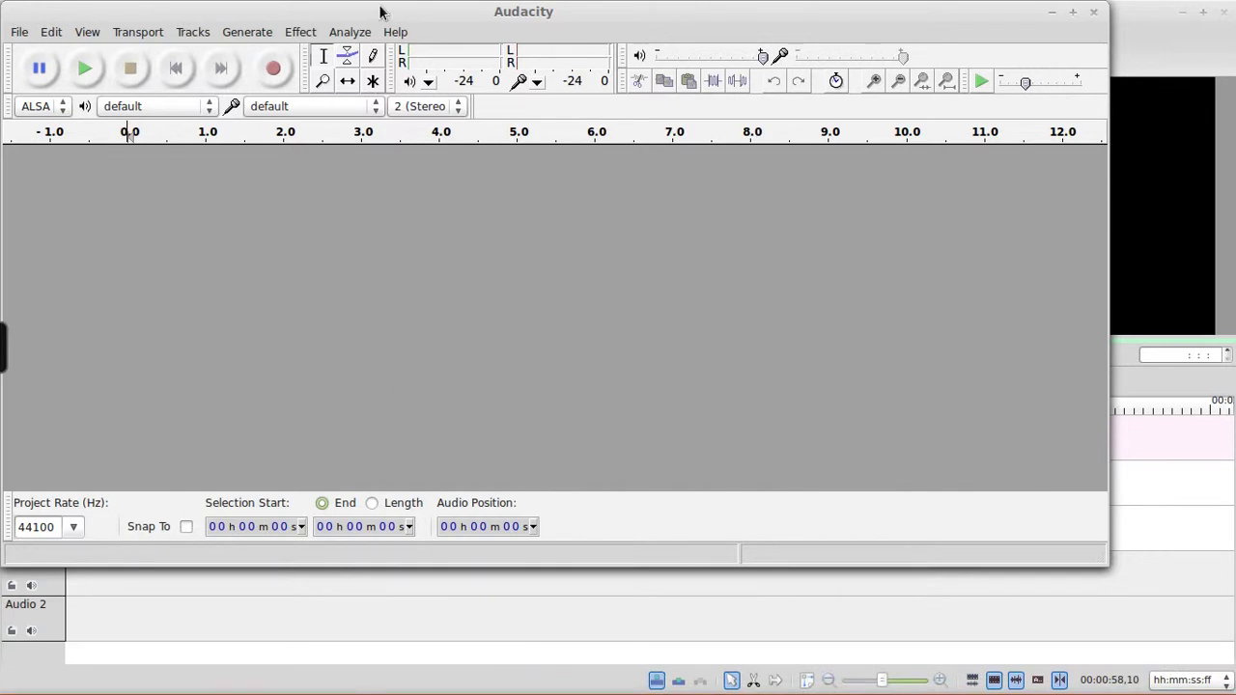
left_click_drag(379, 18, 437, 63)
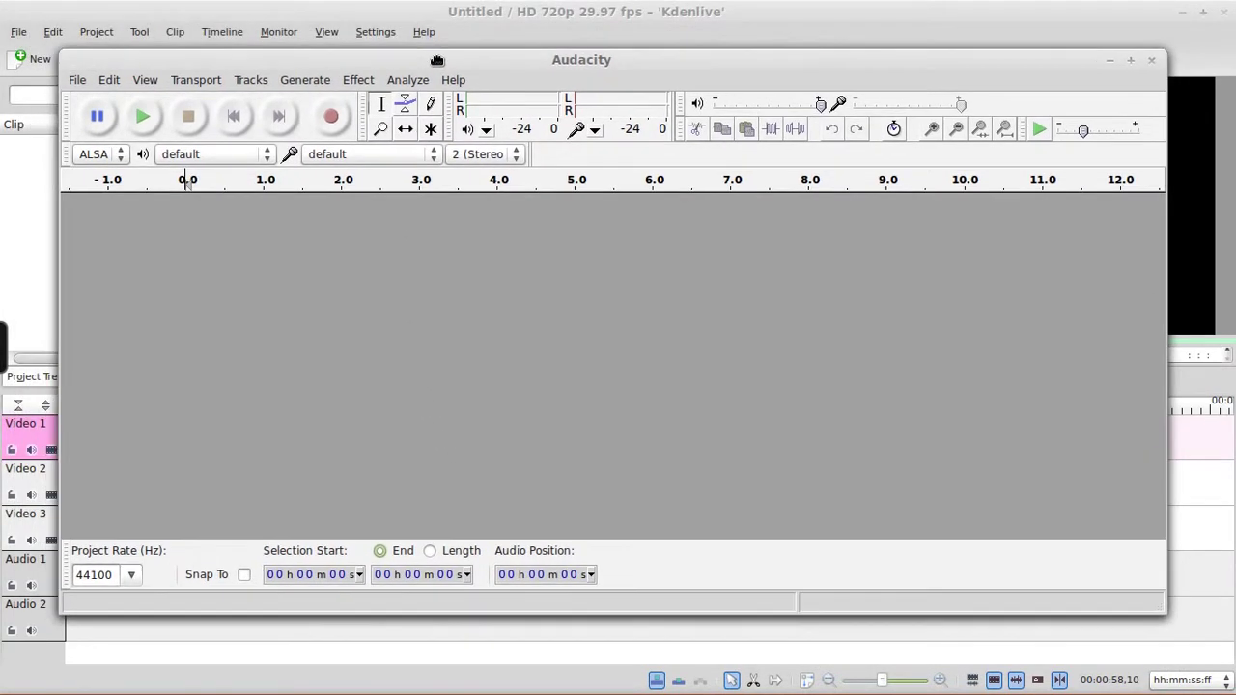
Open recent Screencast.kdenlive without saving the untitled project, then scrub its first ten seconds
left_click(559, 12)
left_click(21, 32)
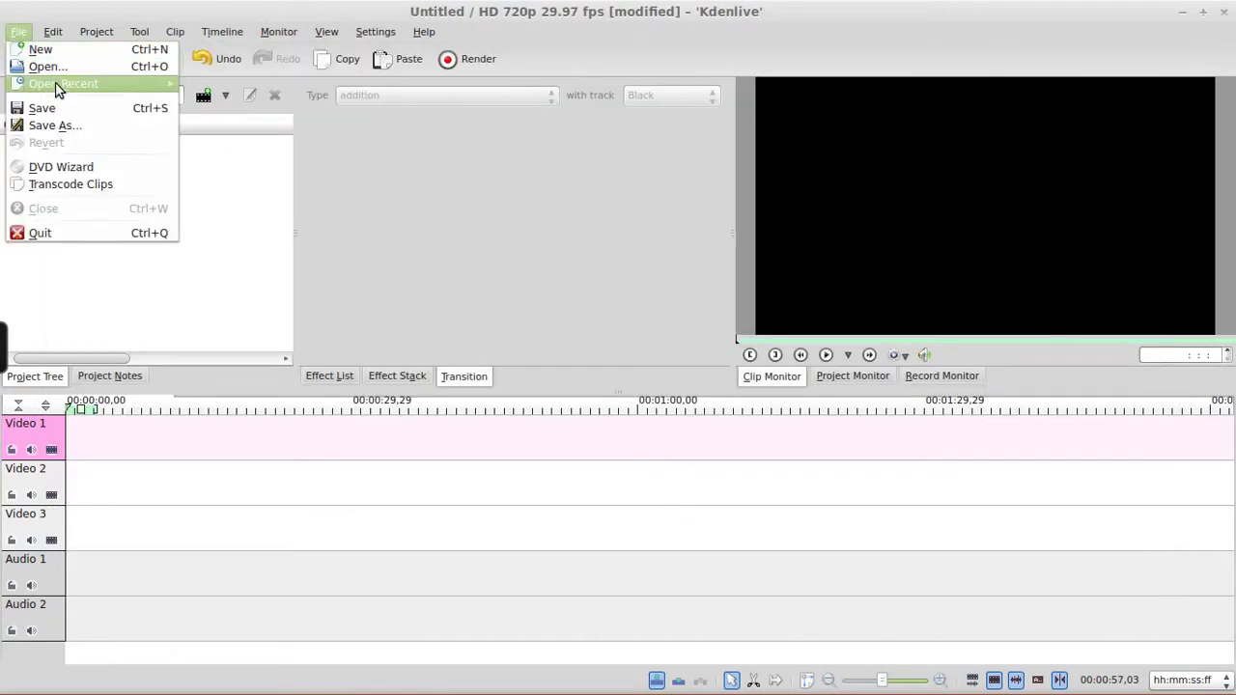
mouse_move(58, 84)
left_click(267, 102)
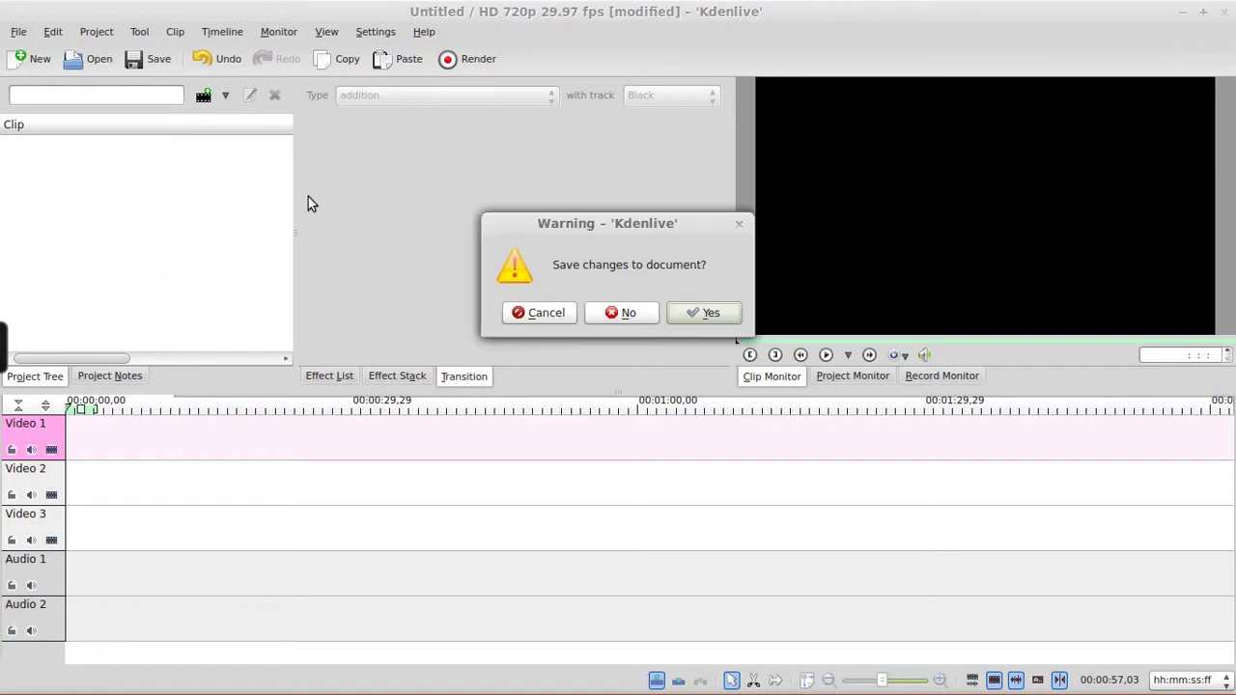
left_click(616, 313)
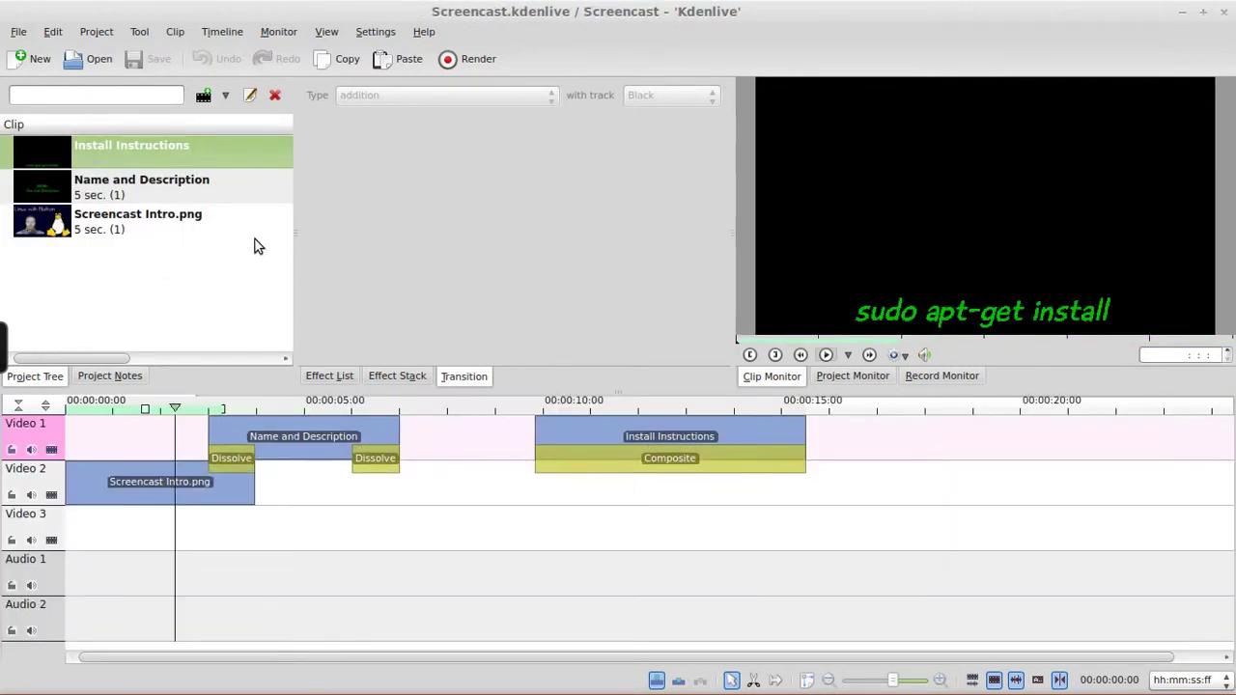
left_click_drag(79, 408, 101, 436)
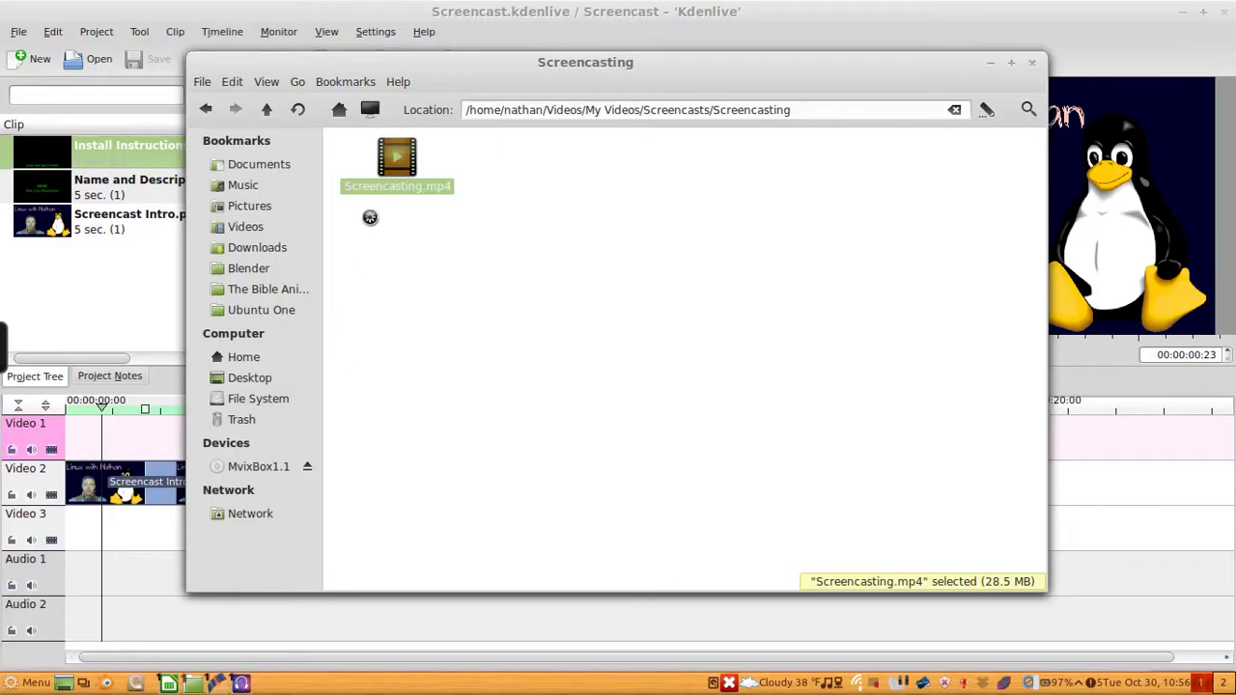
Import Screencasting.mp4 into the project and place it on Video 2 at about 14 seconds
left_click_drag(370, 216, 117, 278)
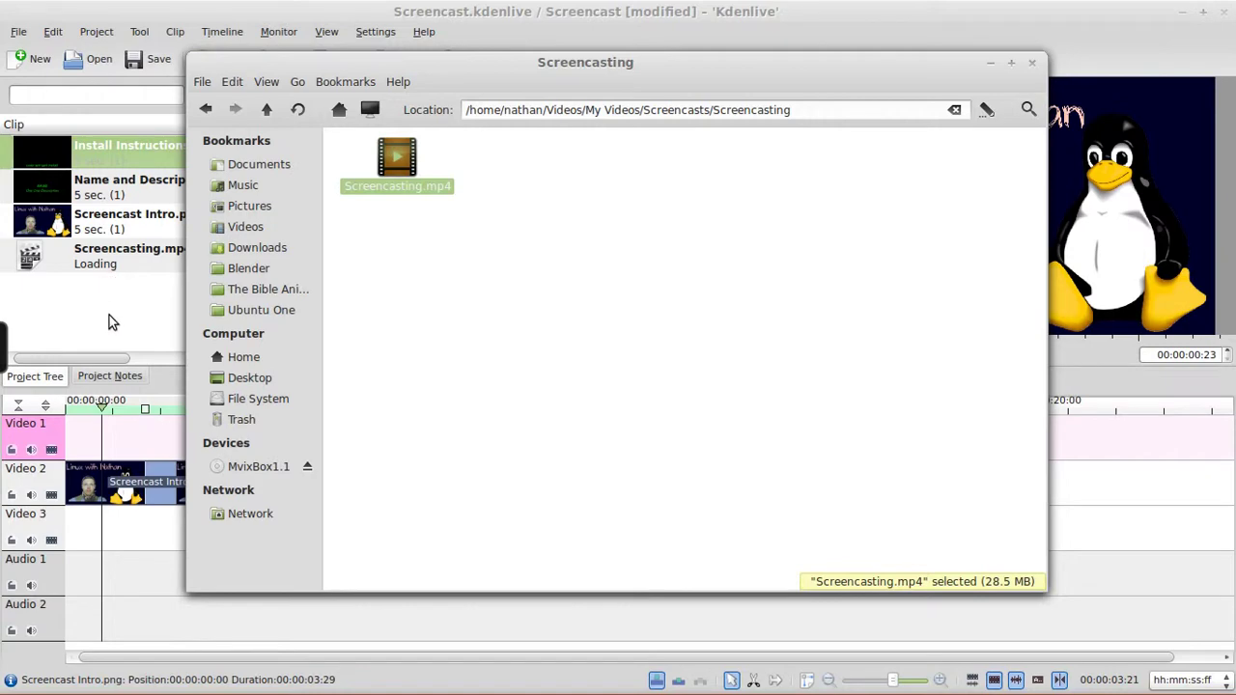
left_click(201, 13)
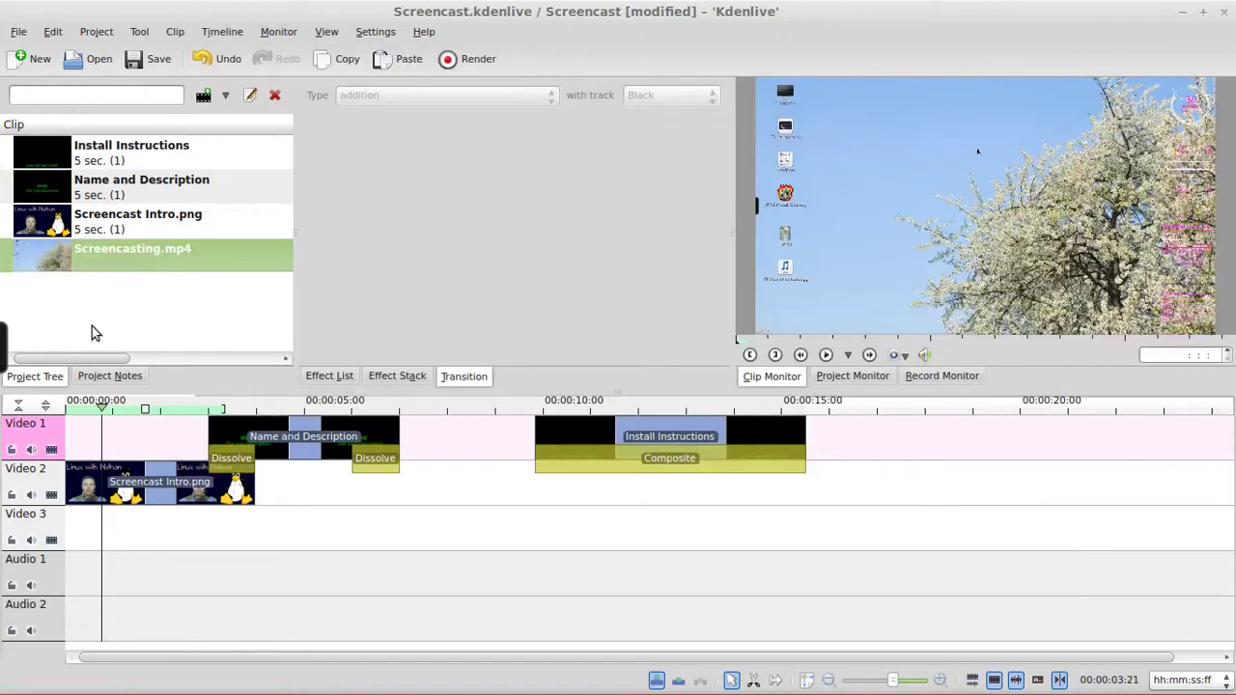
left_click_drag(73, 254, 777, 511)
Play the project from about 16 seconds to review the screencast
left_click(854, 407)
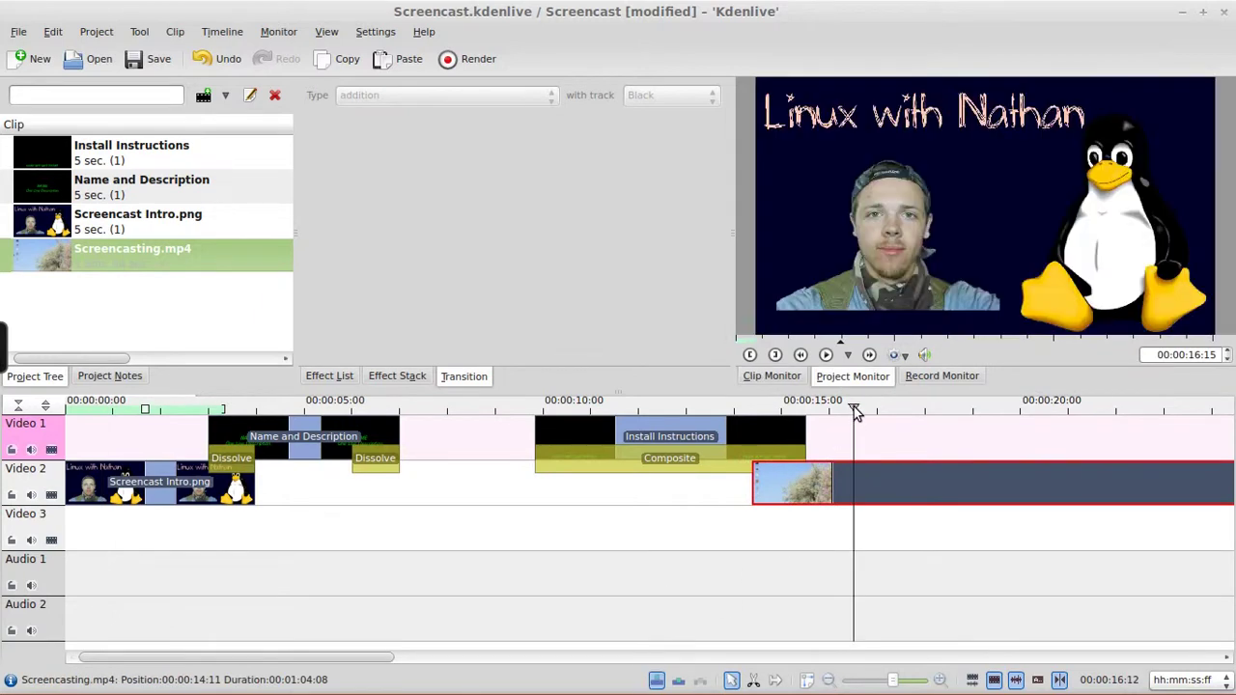
left_click(827, 356)
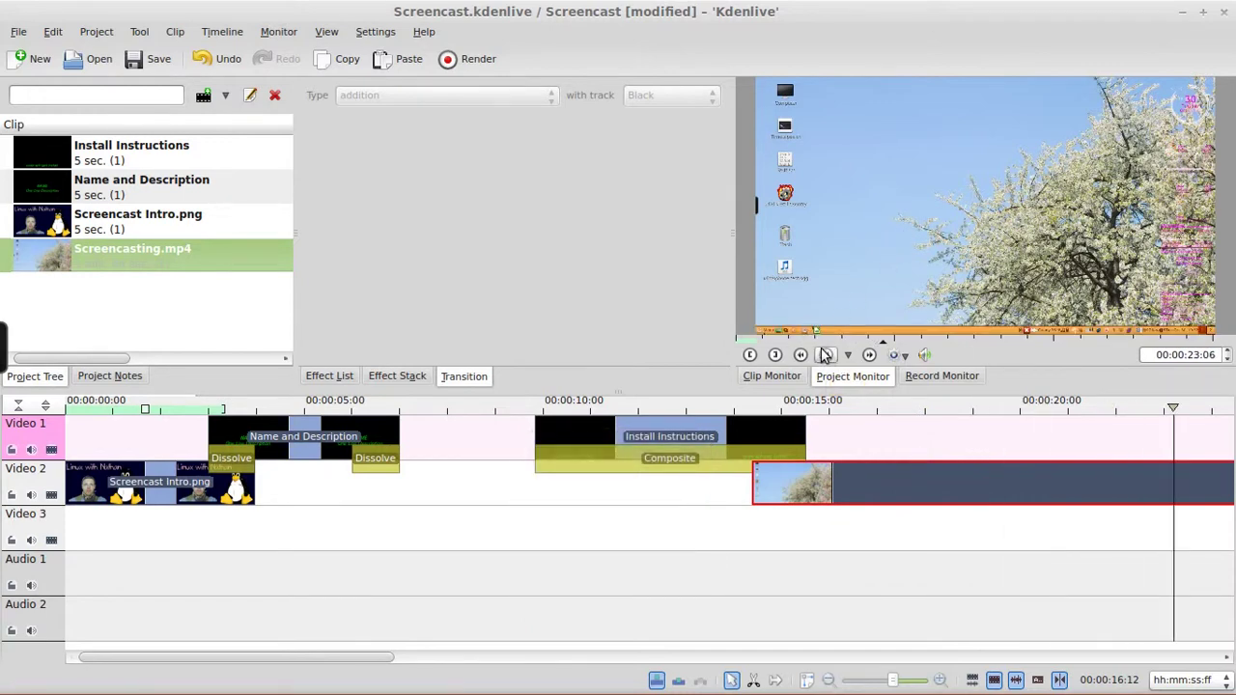
left_click_drag(279, 656, 433, 656)
Split the screencast clip's audio onto Audio 1 and ungroup it from the video
right_click(581, 477)
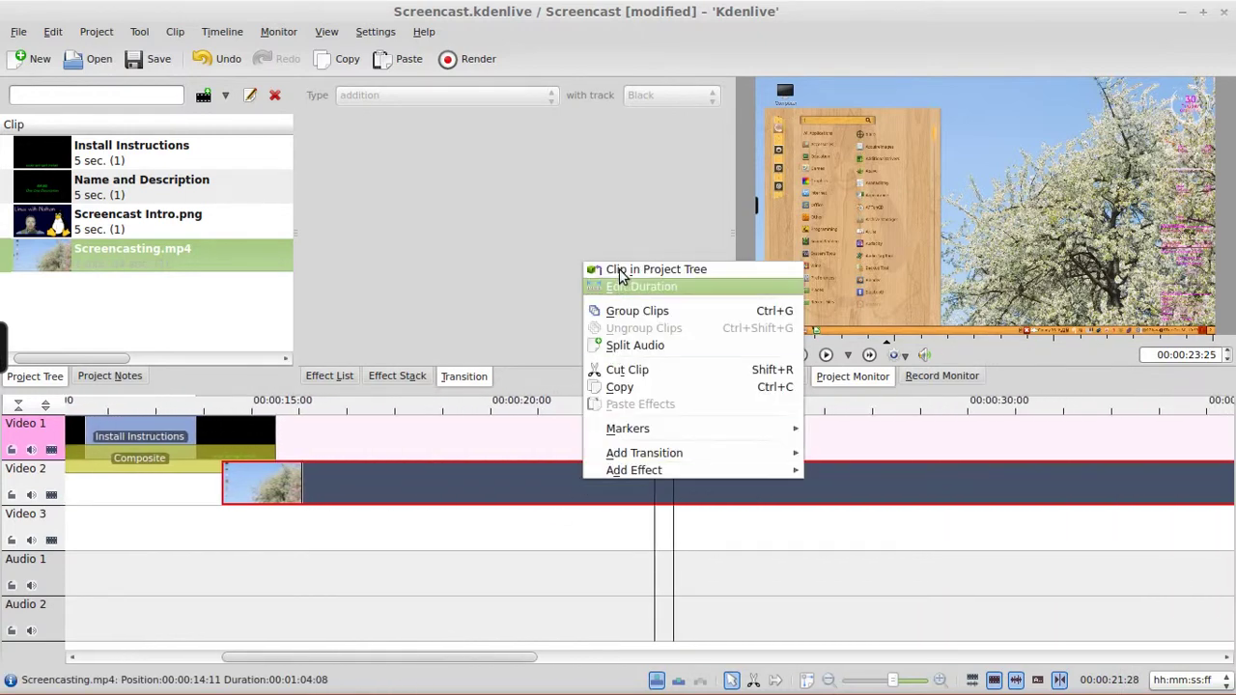
left_click(624, 342)
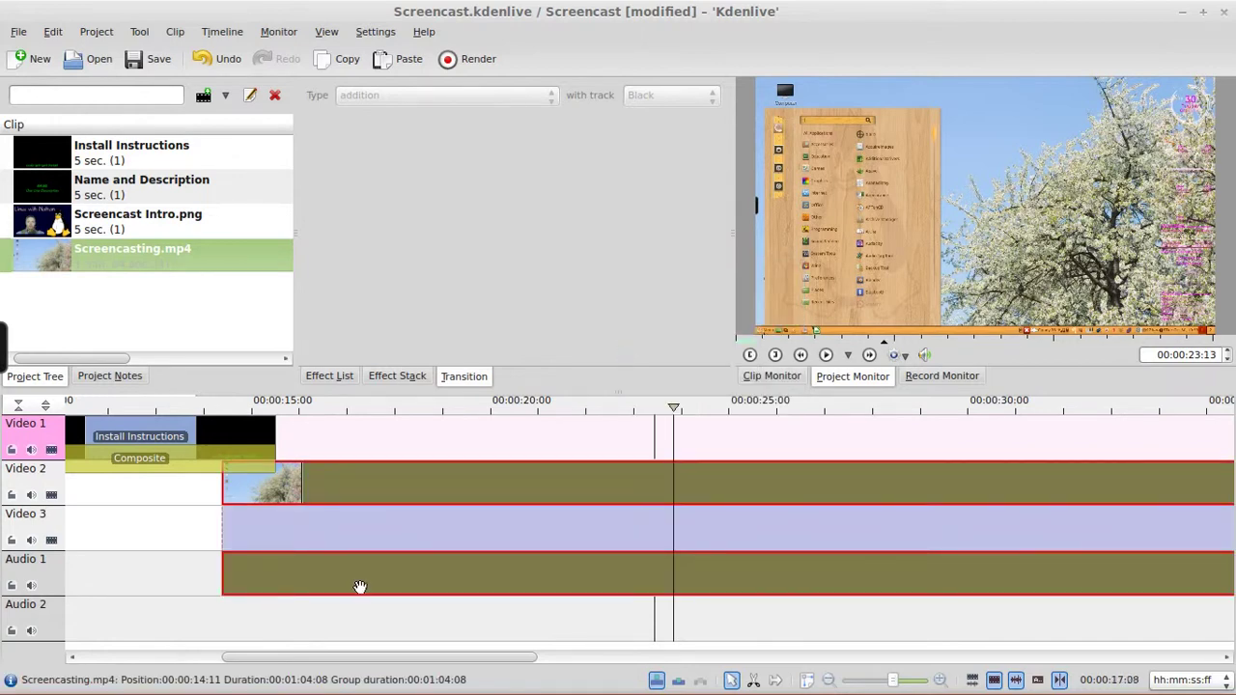
right_click(466, 483)
left_click(535, 332)
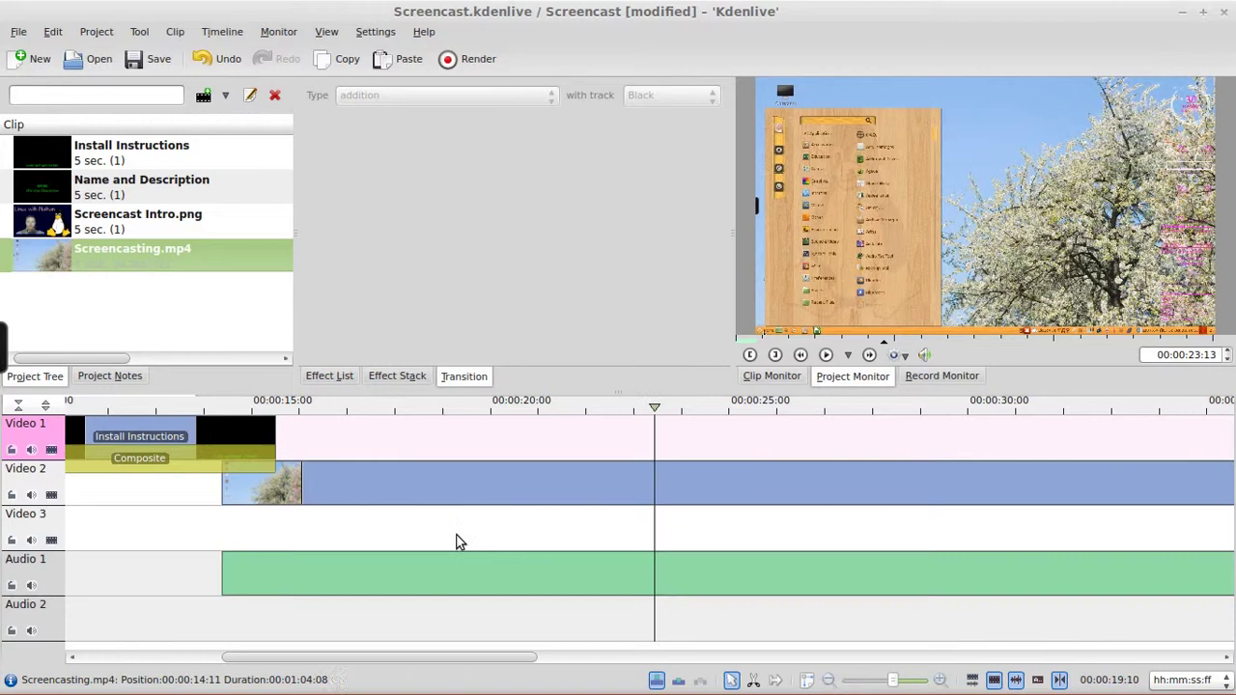
left_click(450, 571)
right_click(453, 568)
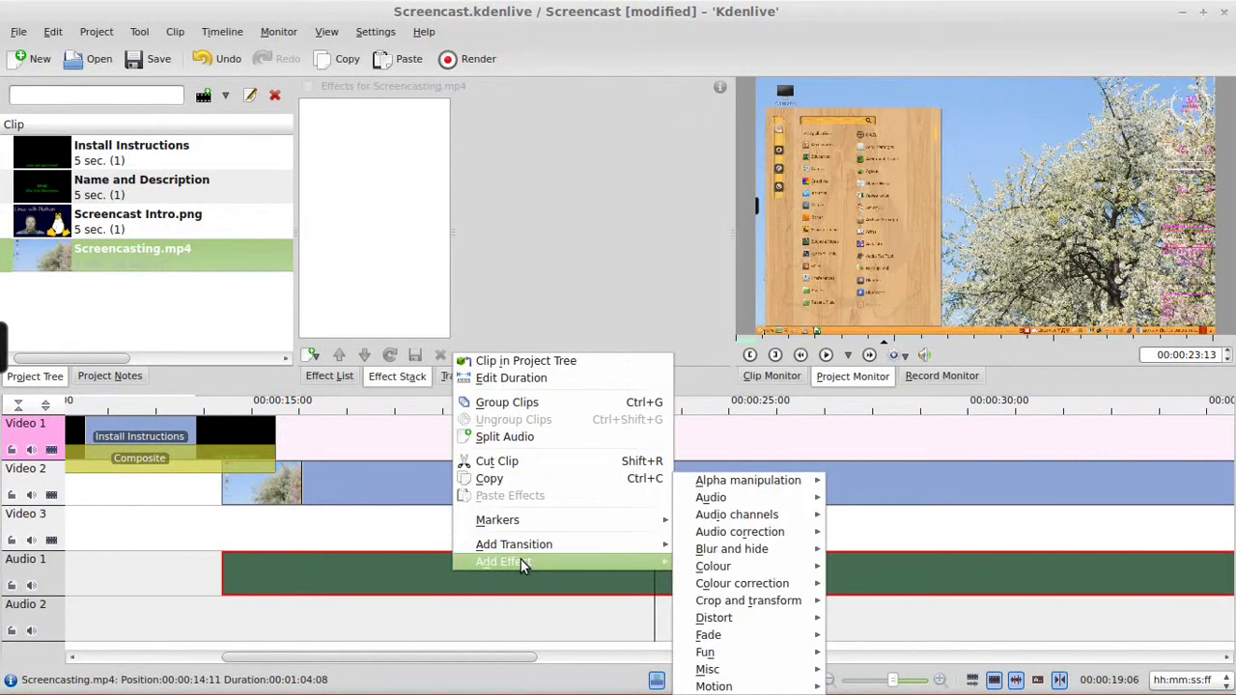
left_click(378, 331)
Add Volume (keyframable) to the audio clip with Gain 300, and play it back
left_click(338, 376)
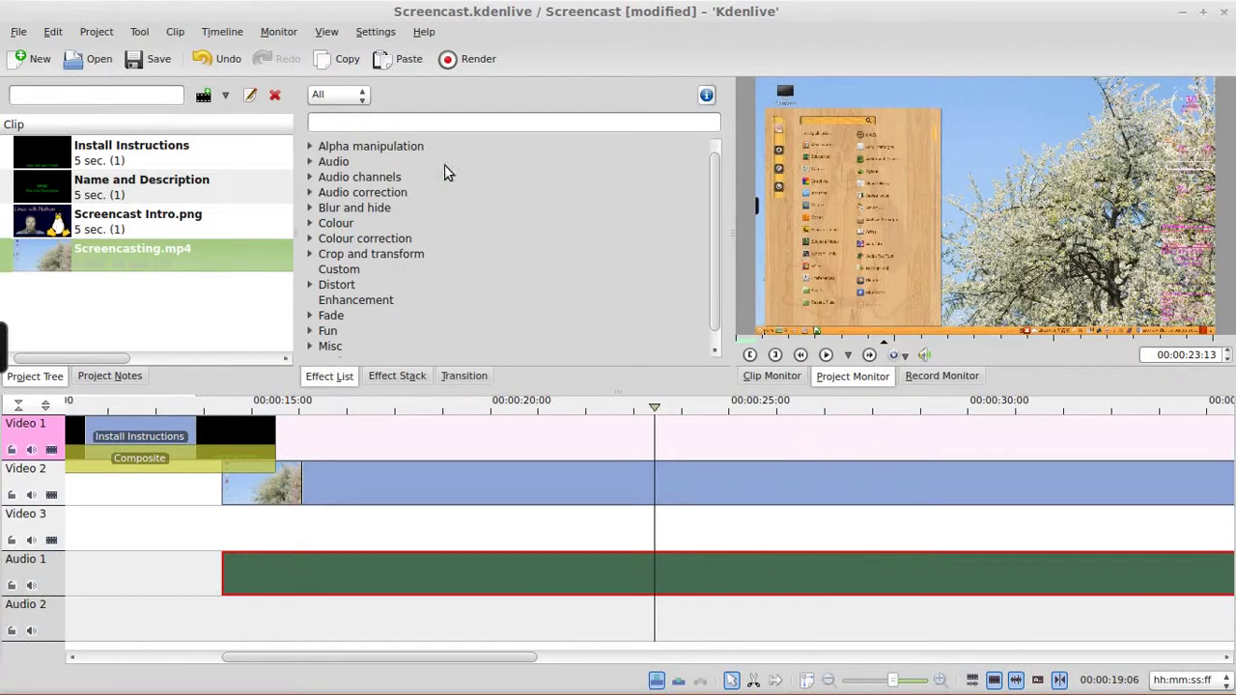
left_click(471, 124)
type("volum")
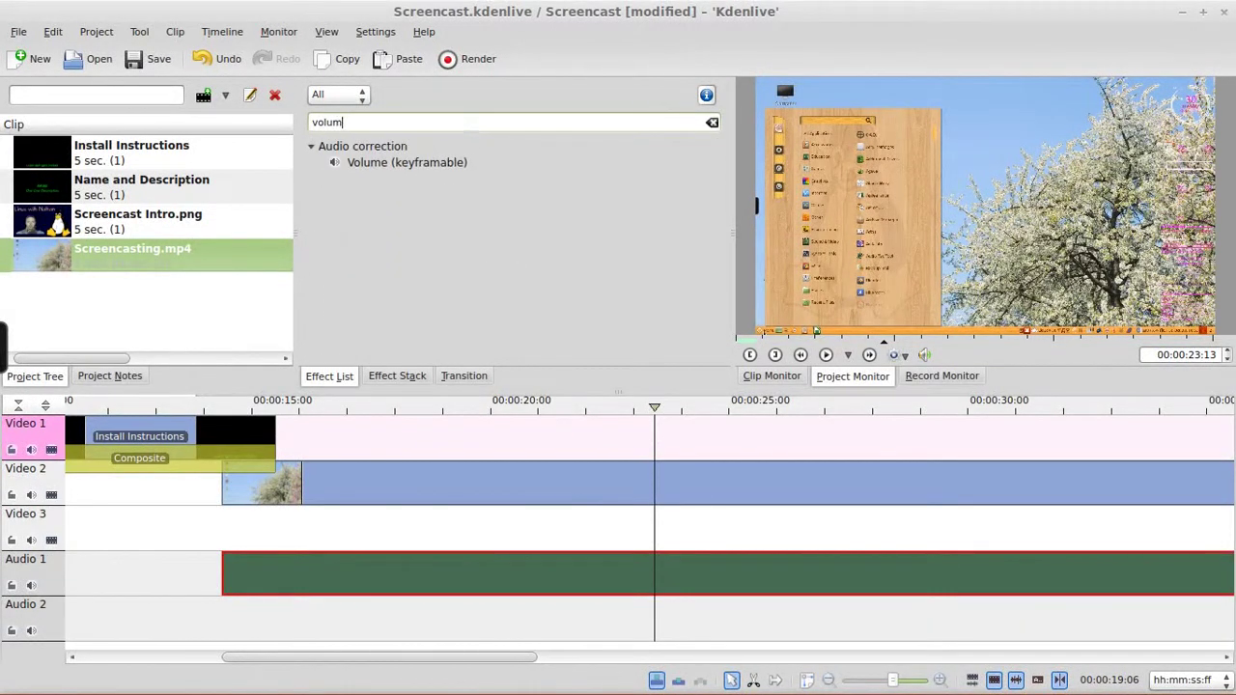
double_click(404, 167)
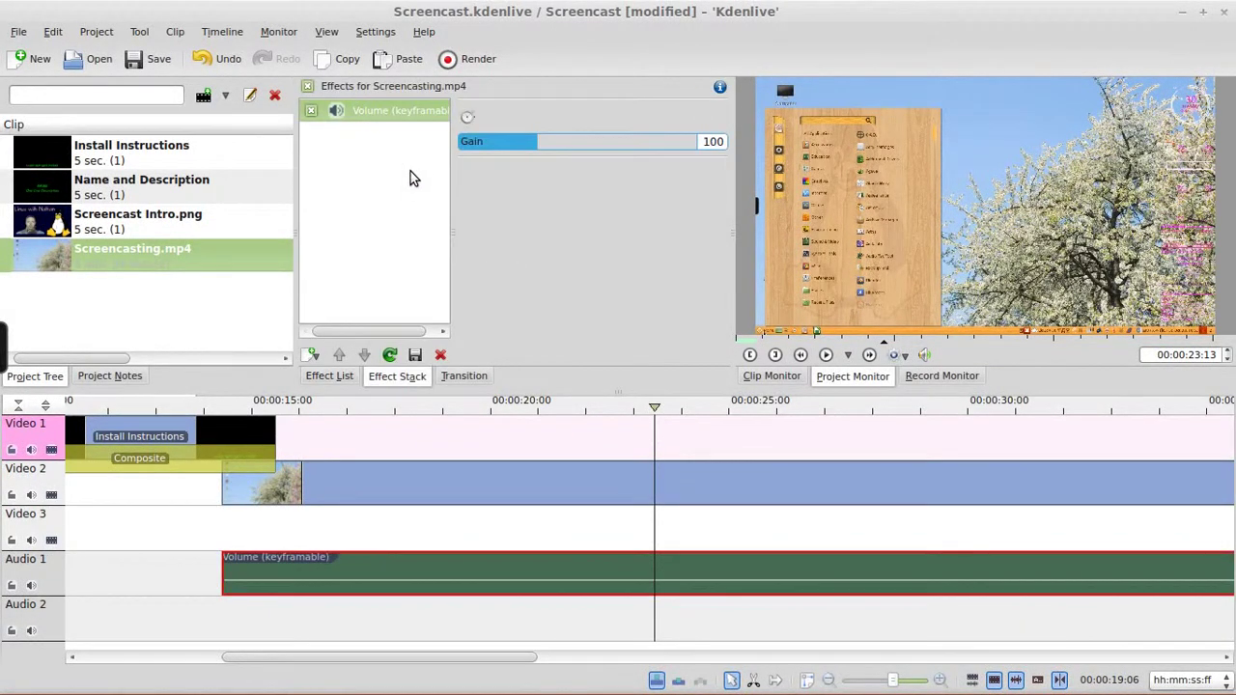
left_click_drag(543, 142, 706, 160)
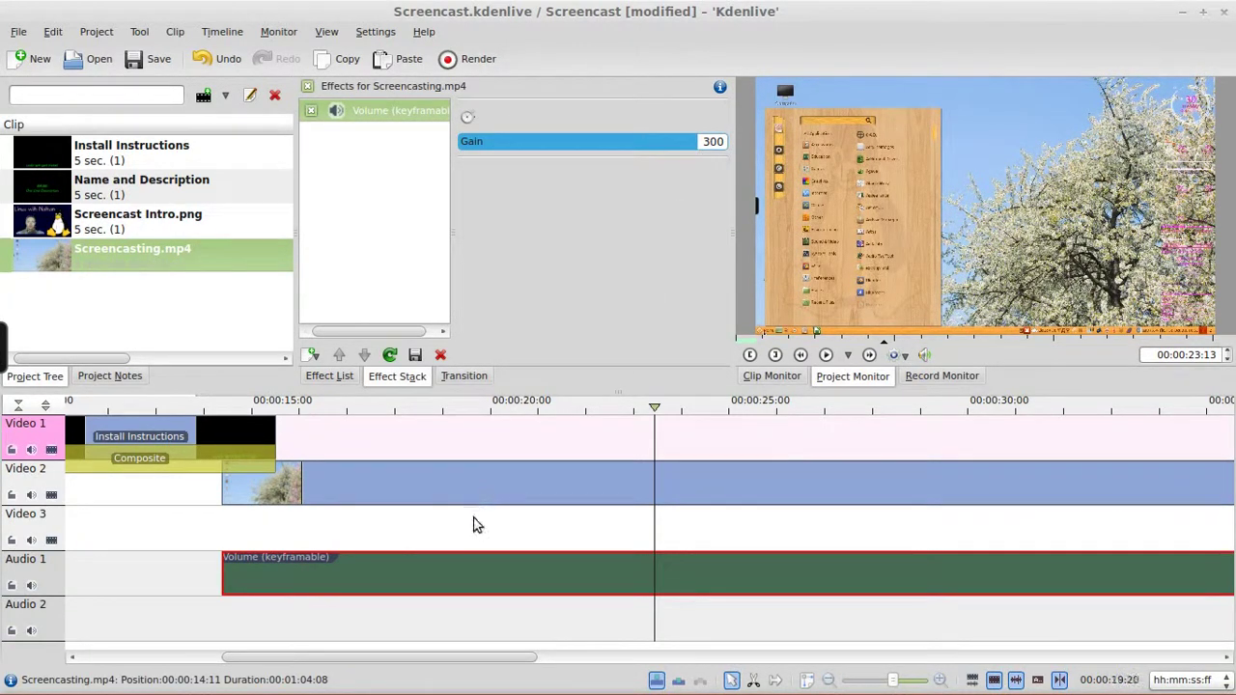
left_click(824, 355)
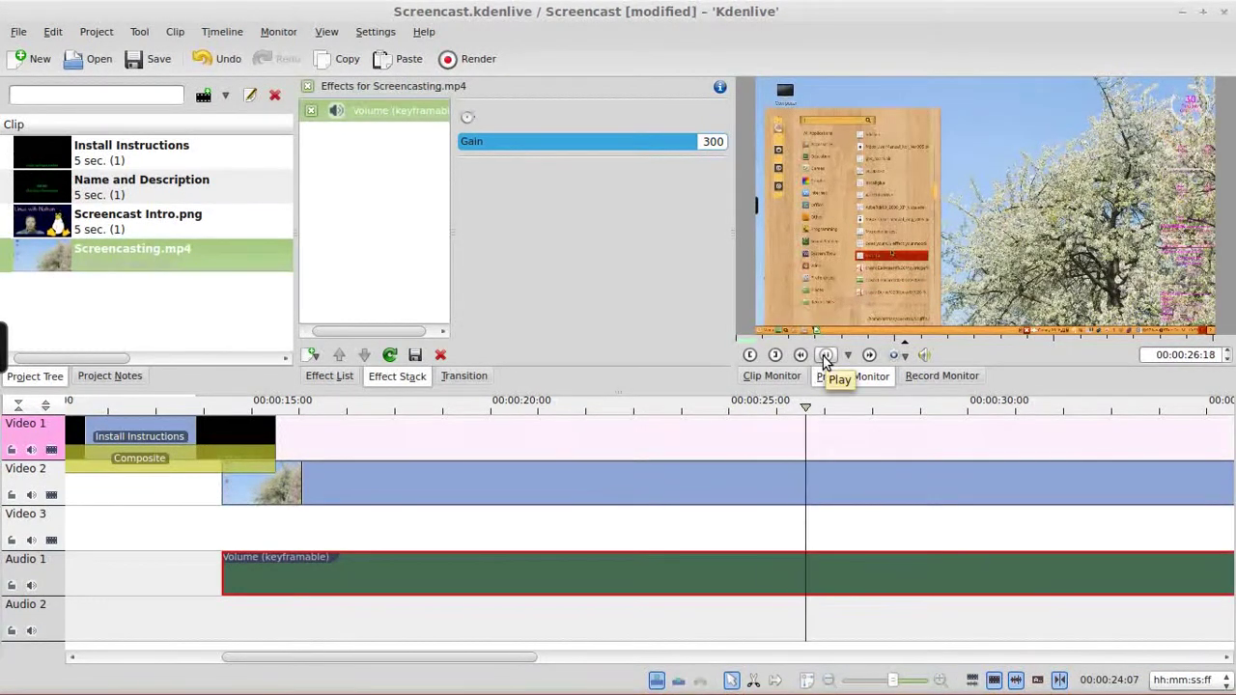
left_click(824, 355)
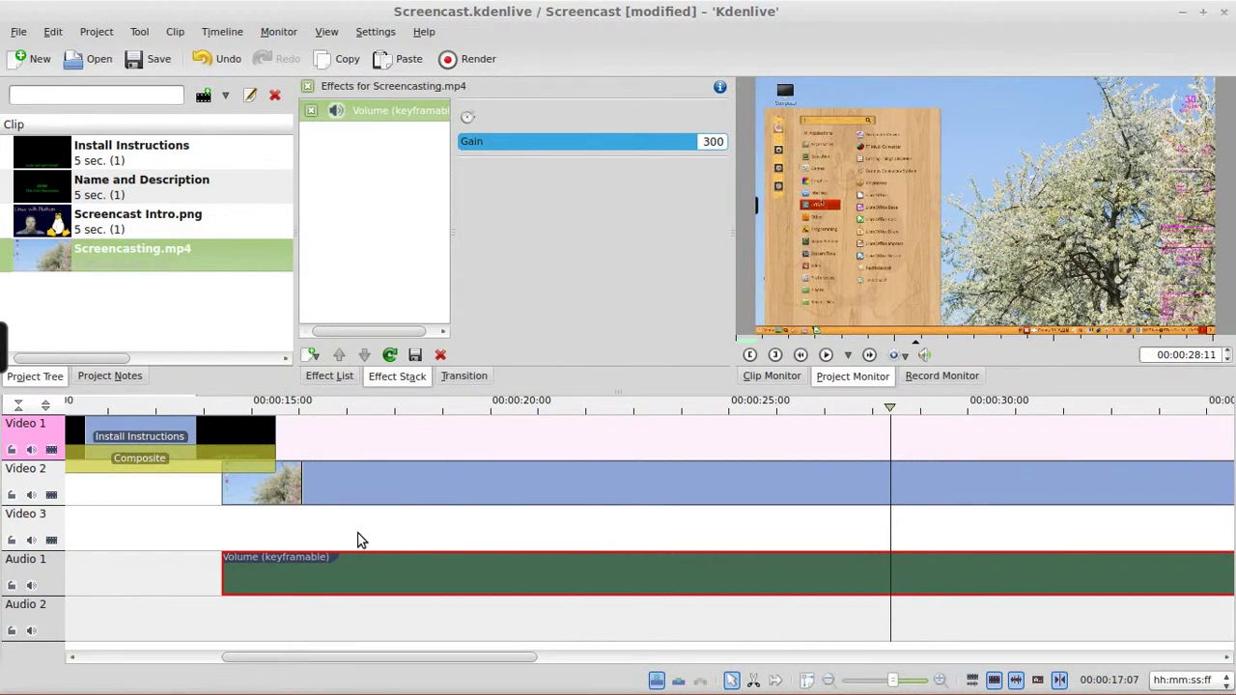
Load Screencasting.mp4 from the file manager into Audacity and maximize the window
left_click(1184, 13)
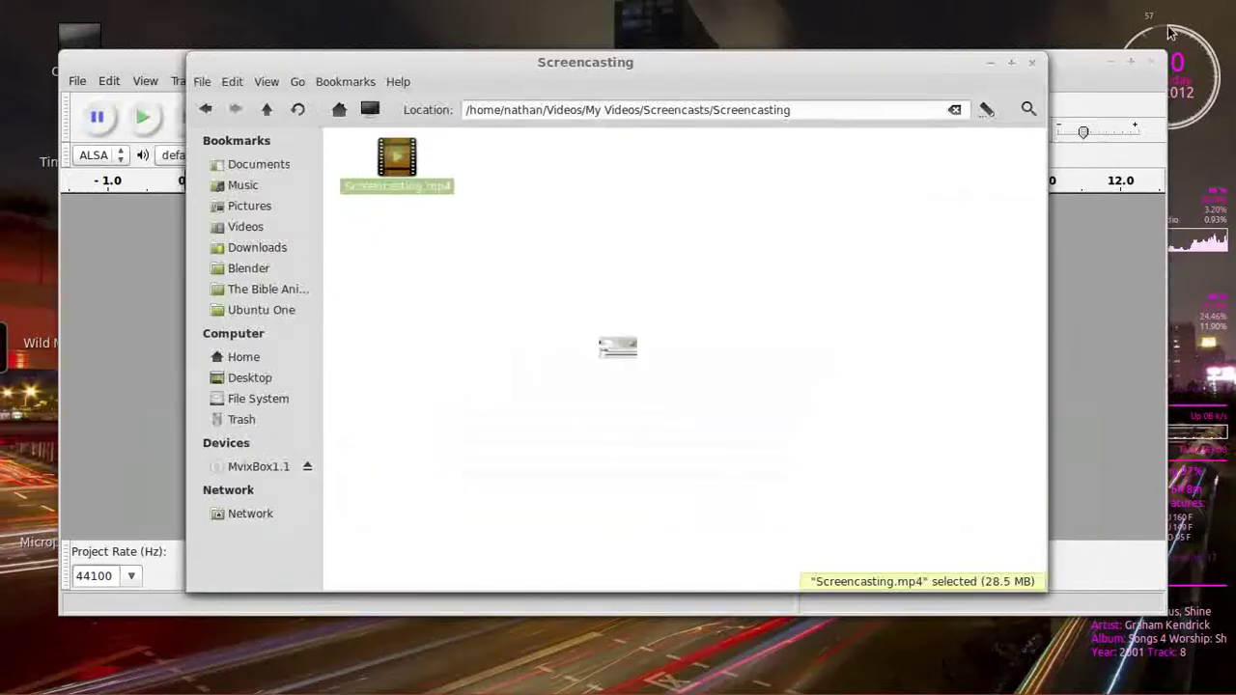
left_click_drag(450, 65, 552, 228)
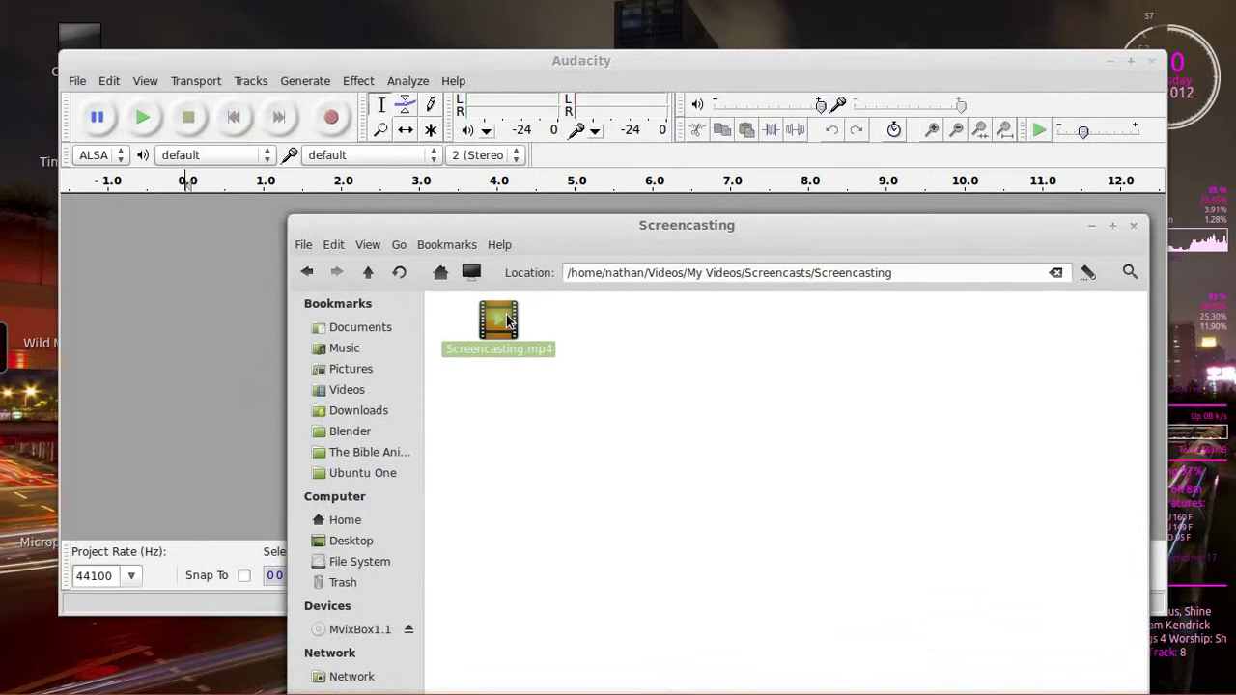
left_click_drag(498, 319, 204, 316)
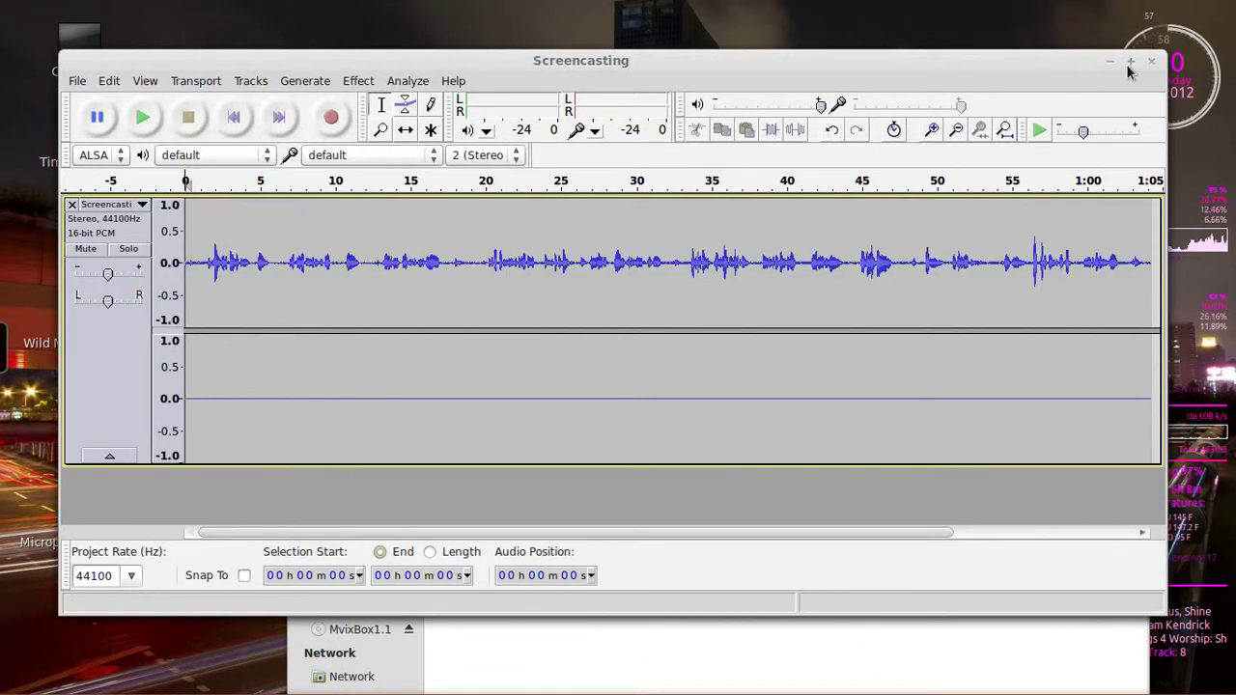
left_click(1130, 61)
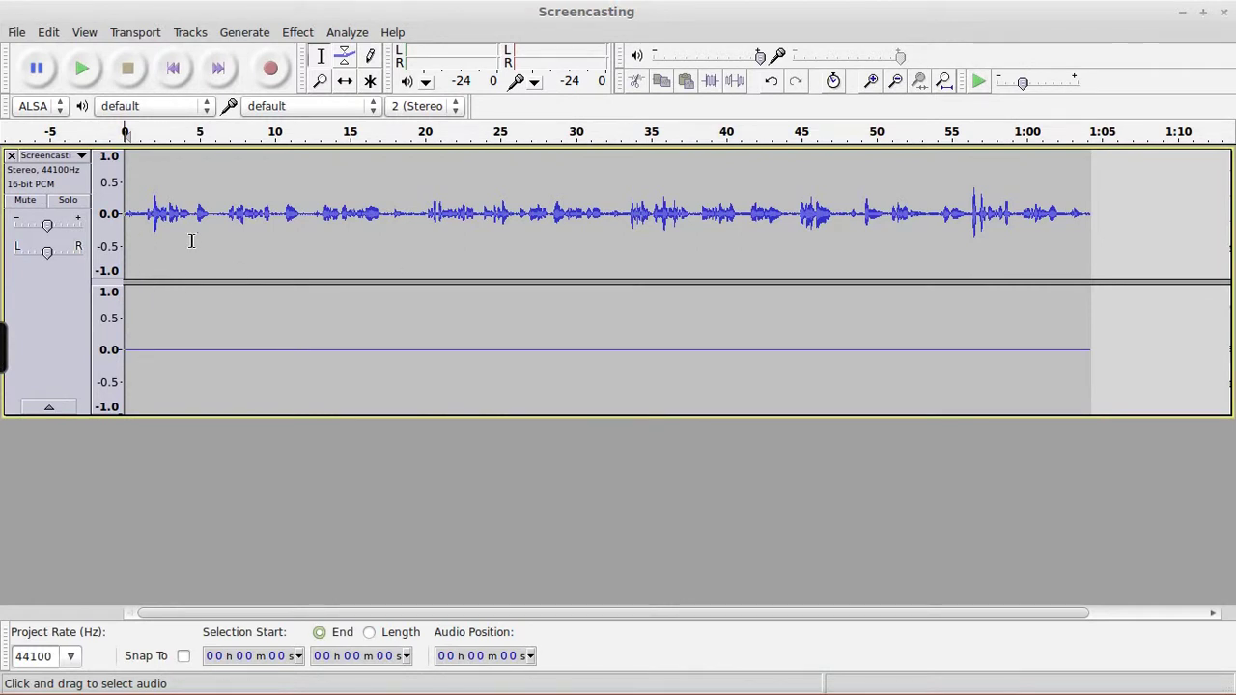
Split the stereo track, delete the silent right channel, make the left mono, select it all
left_click(47, 159)
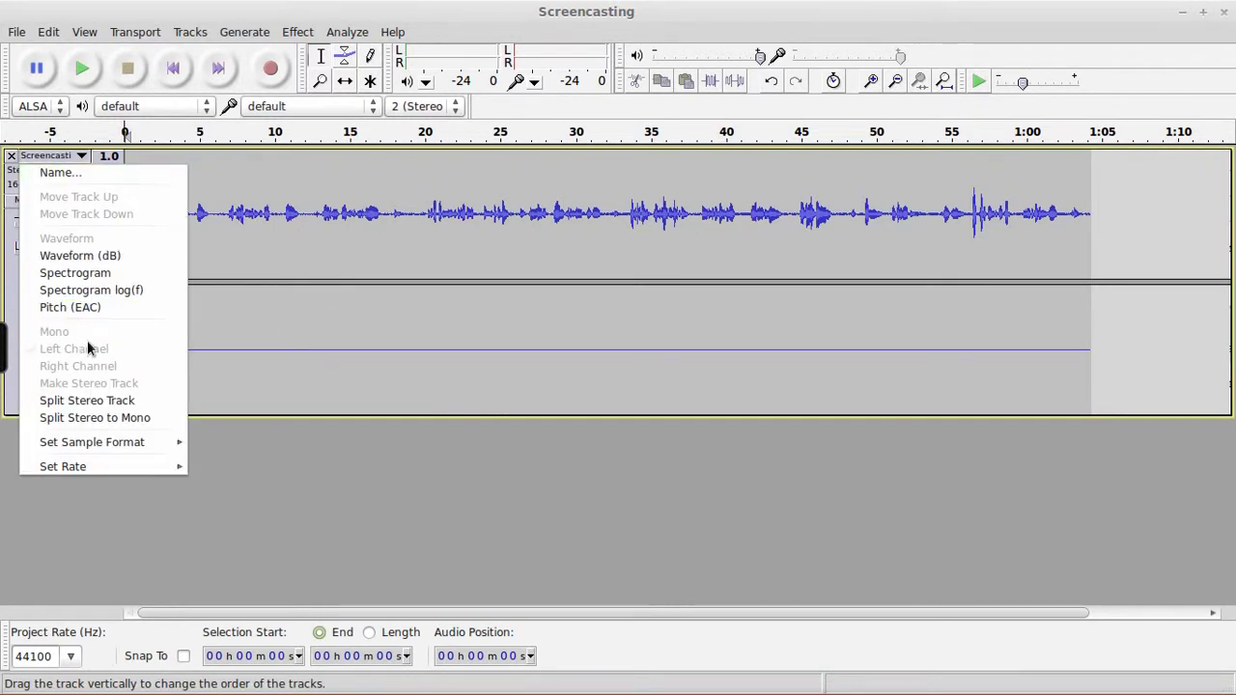
left_click(120, 401)
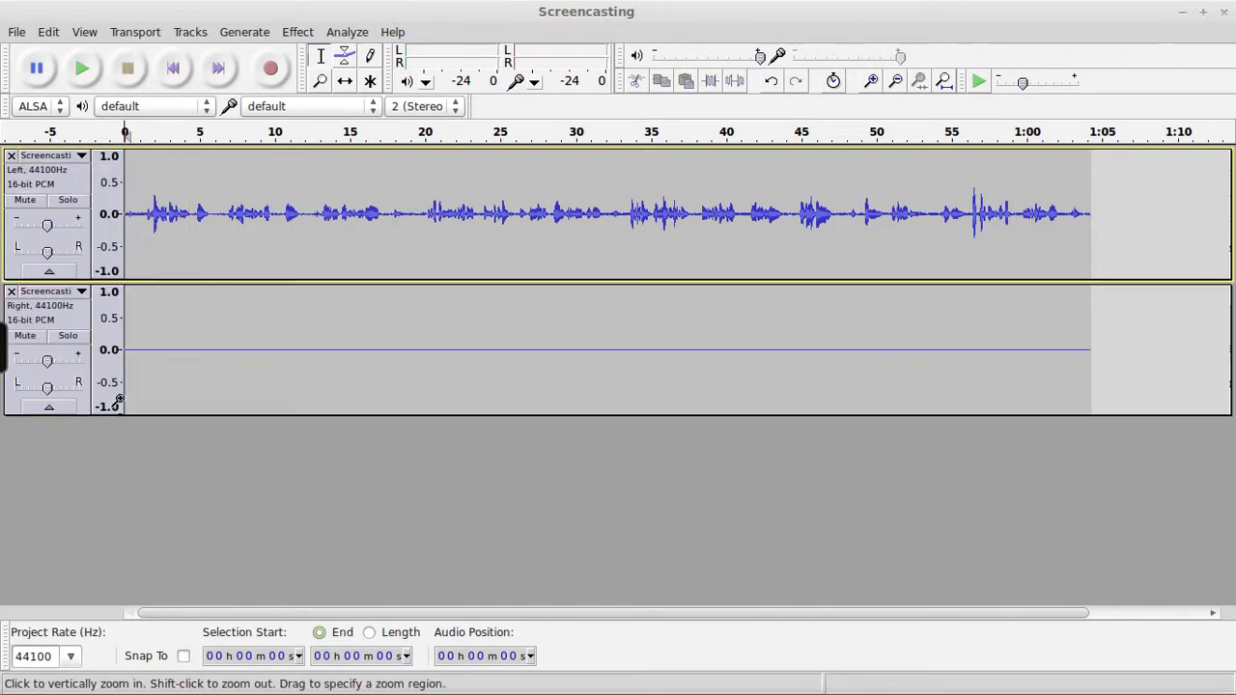
left_click(11, 291)
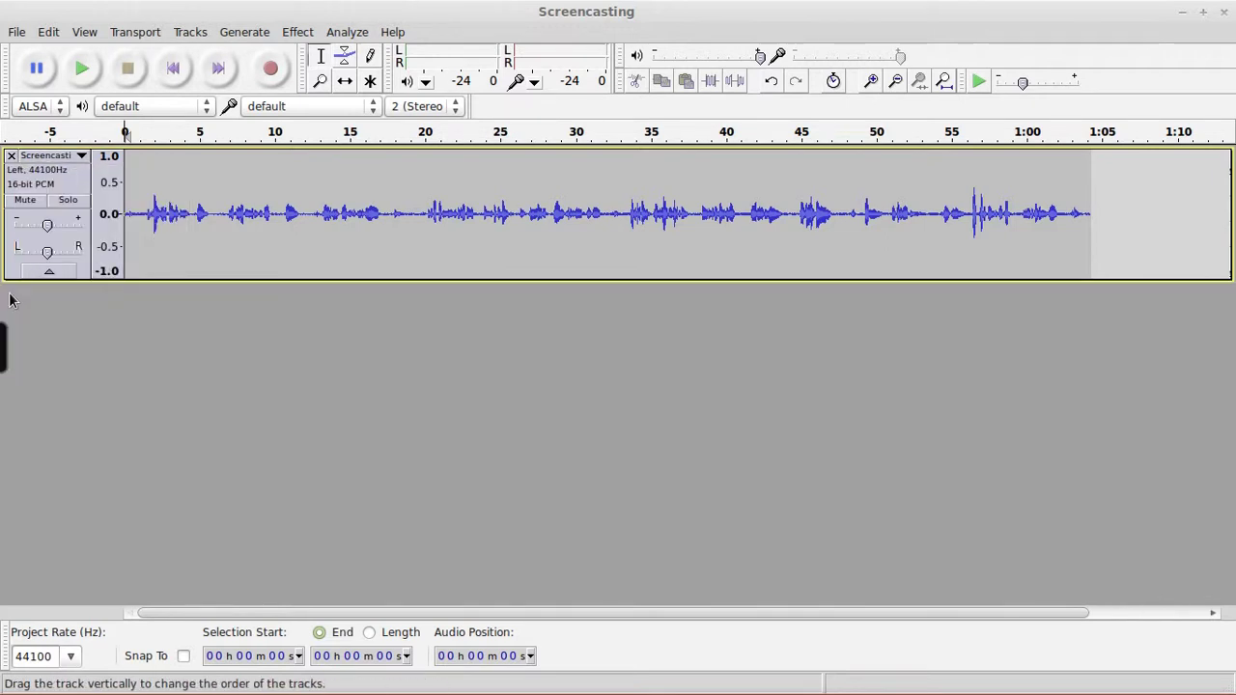
left_click(66, 157)
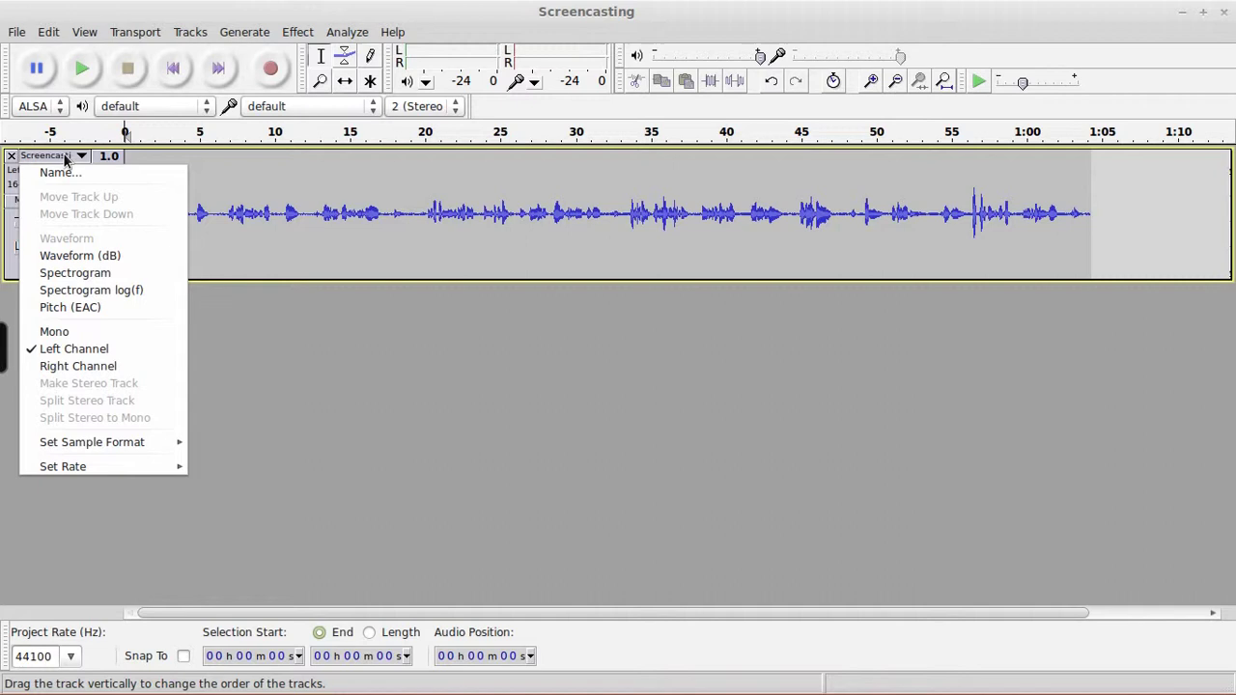
left_click(64, 333)
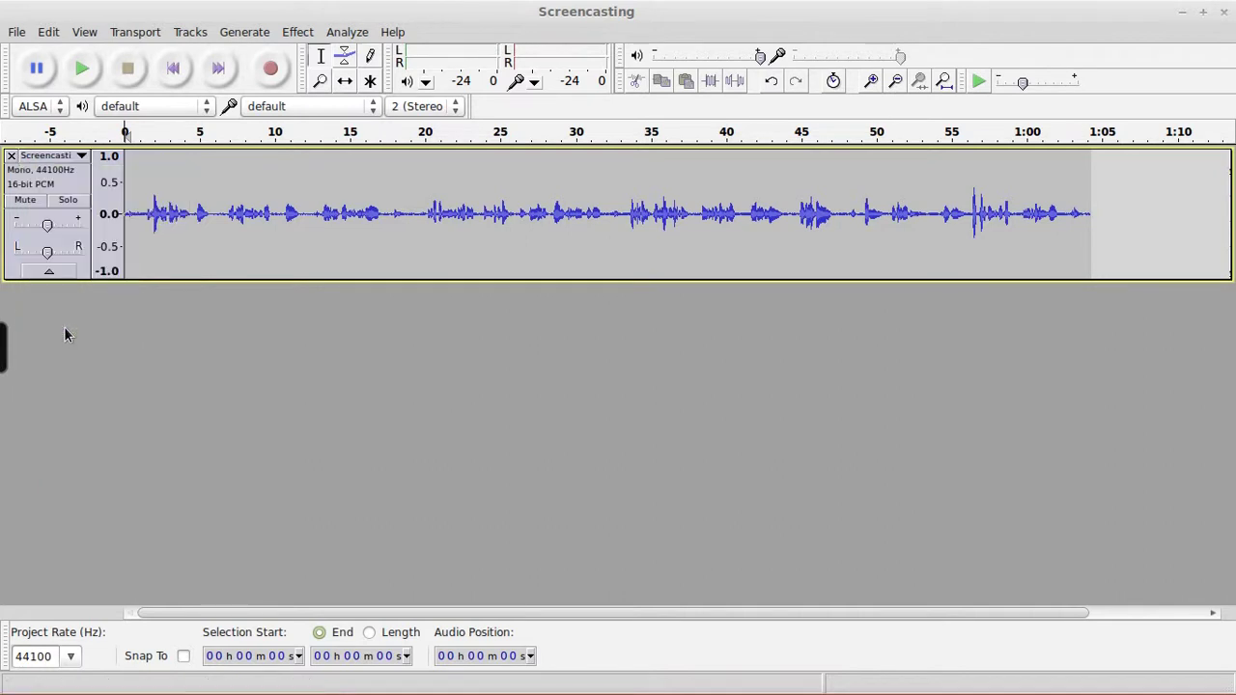
double_click(319, 203)
Amplify the whole Screencasting track with the default settings
left_click(347, 33)
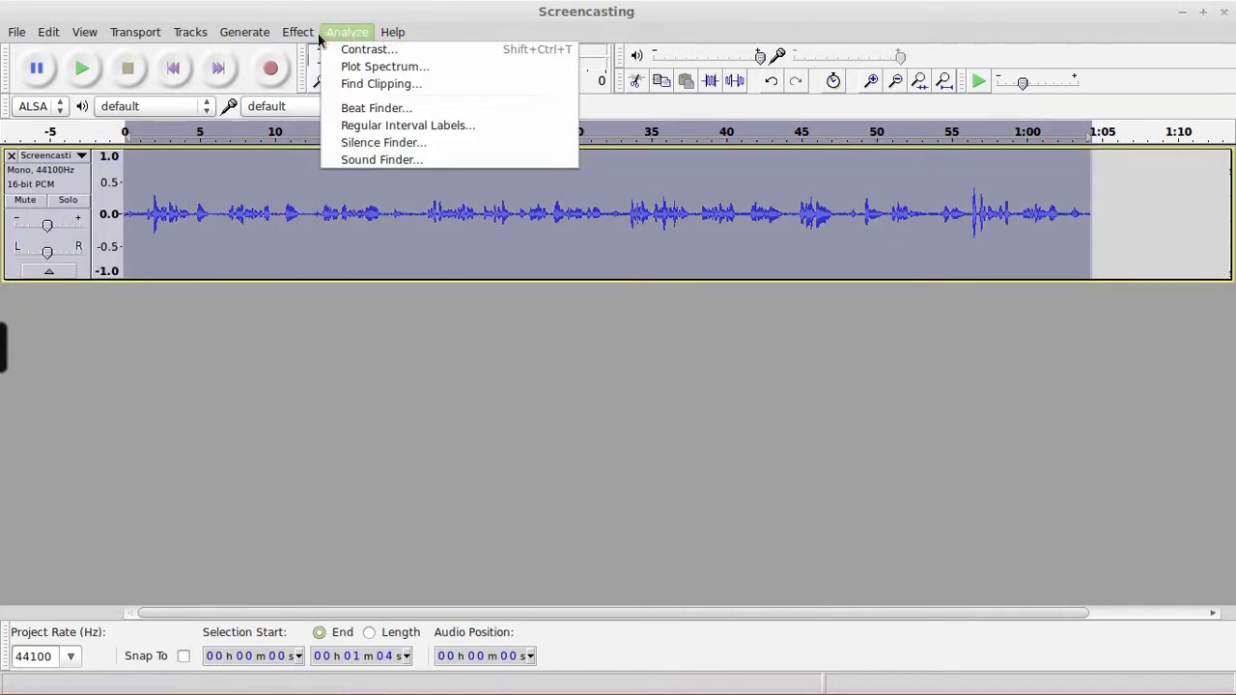
mouse_move(305, 35)
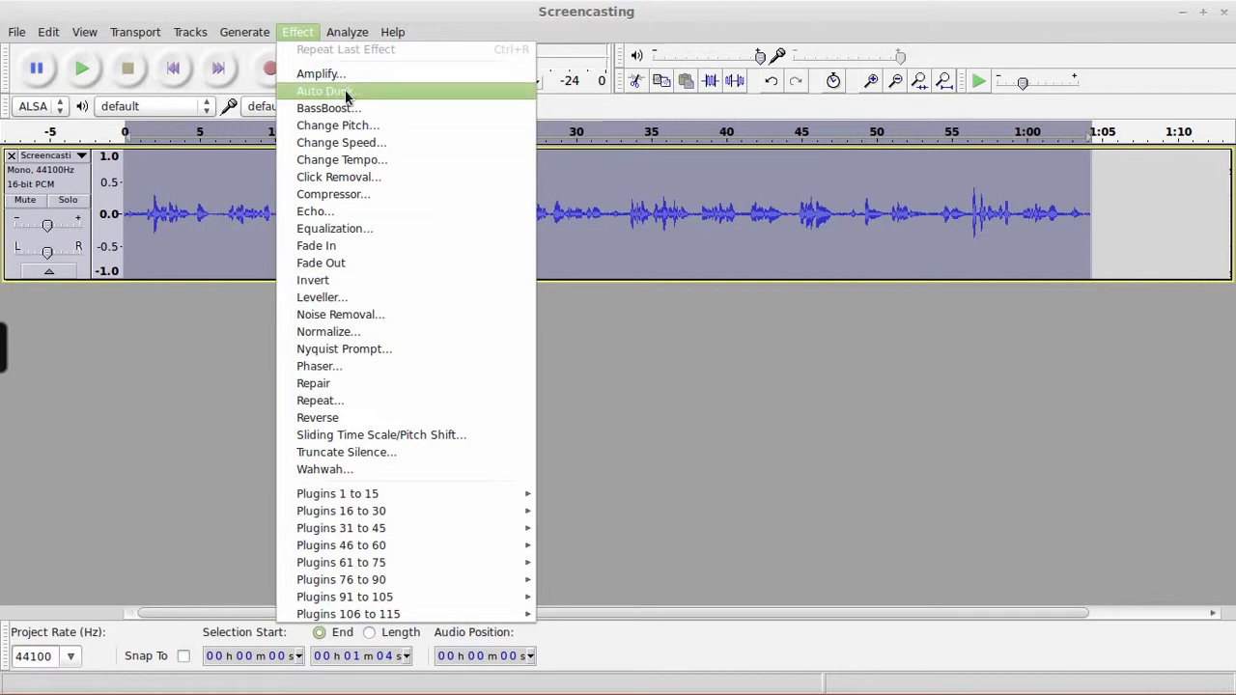
left_click(321, 73)
left_click(731, 431)
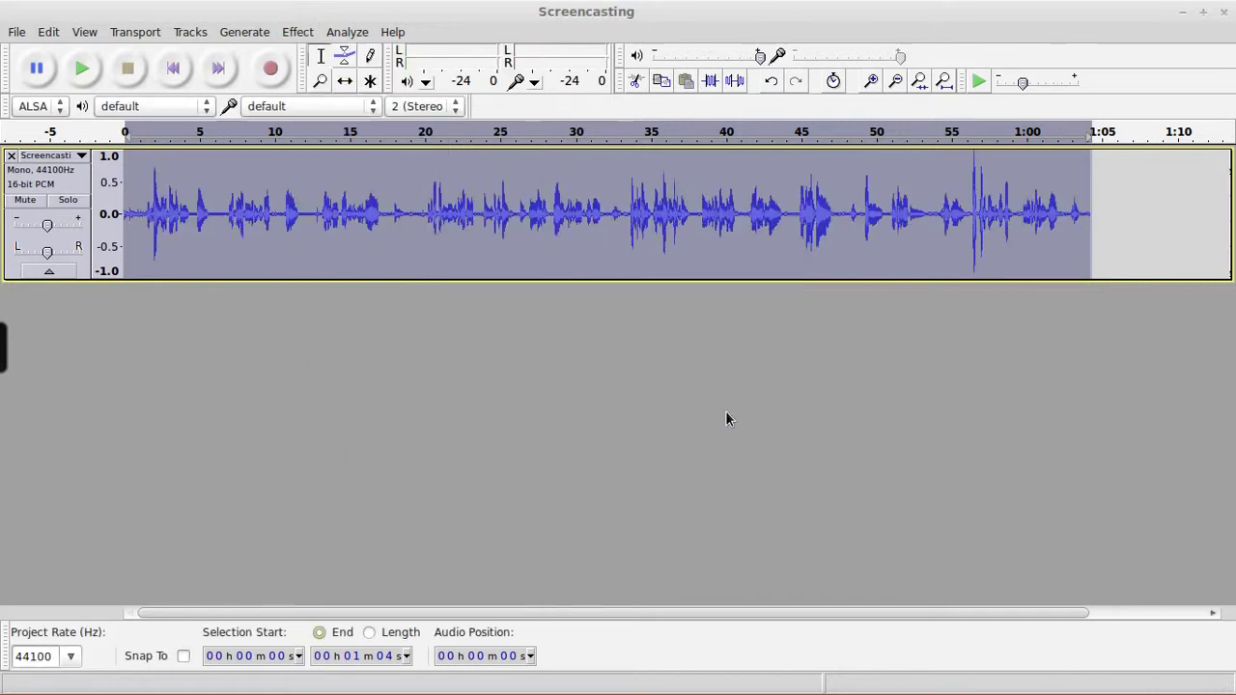
Capture a Noise Removal profile from the quiet stretch between 6 and 7 seconds
left_click(554, 267)
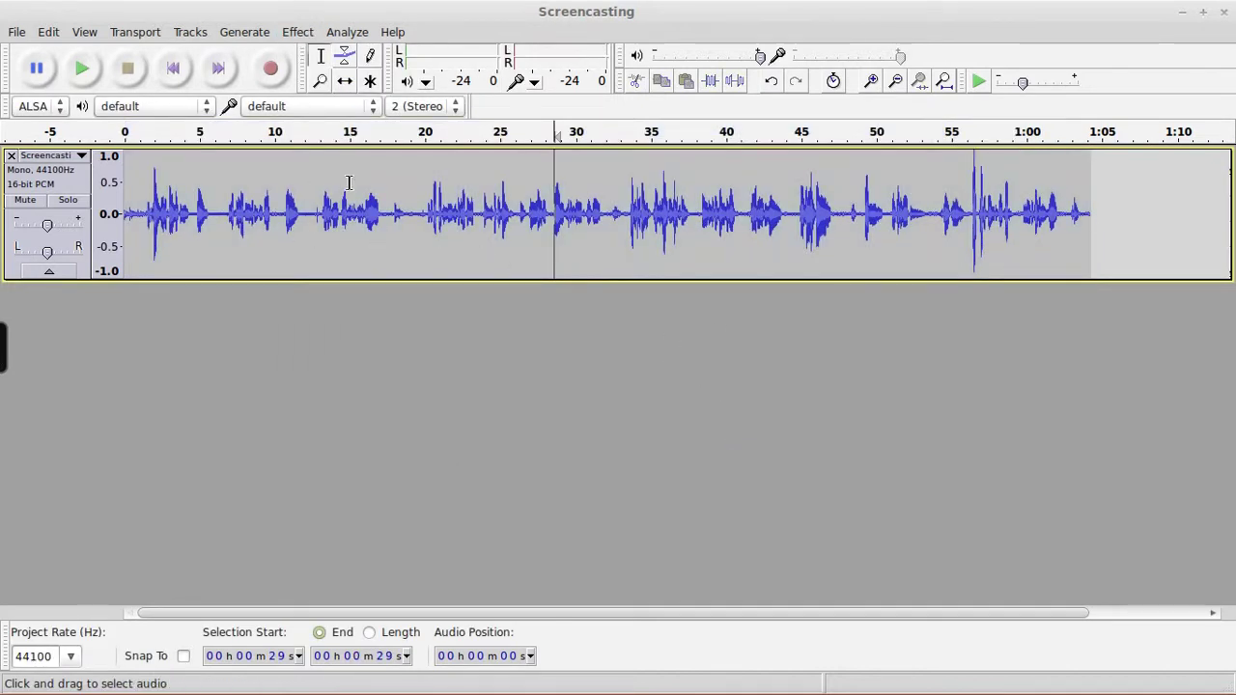
left_click(870, 80)
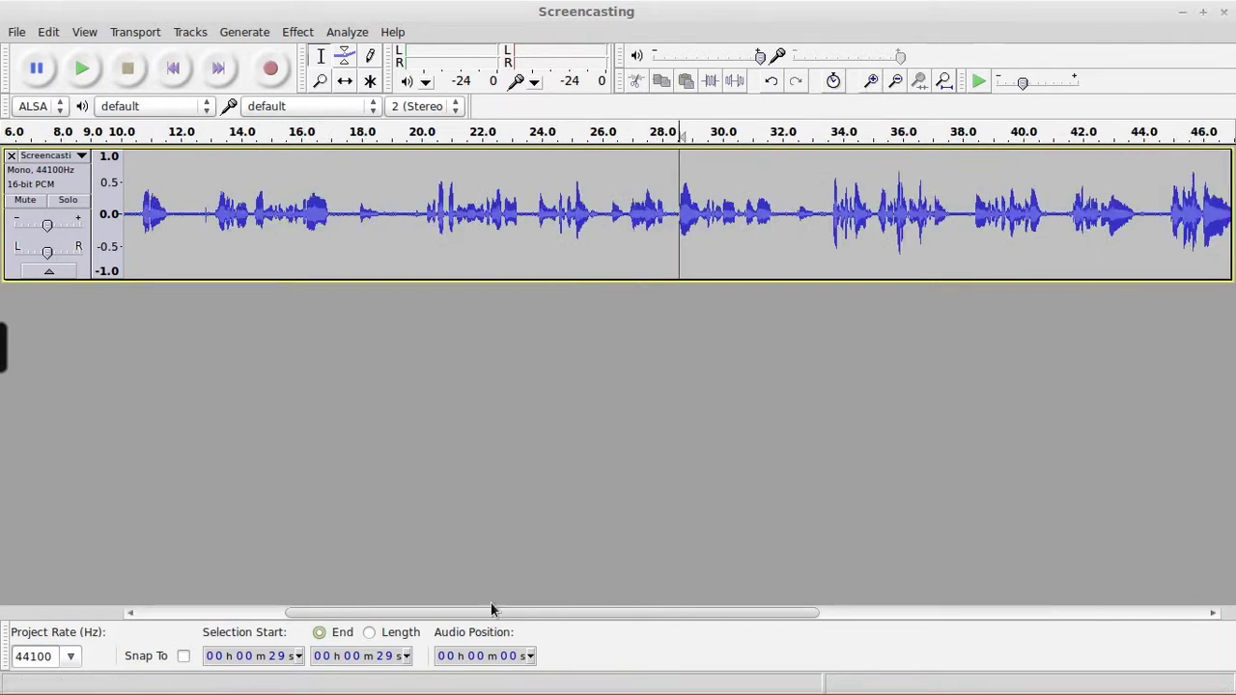
left_click_drag(481, 616, 296, 612)
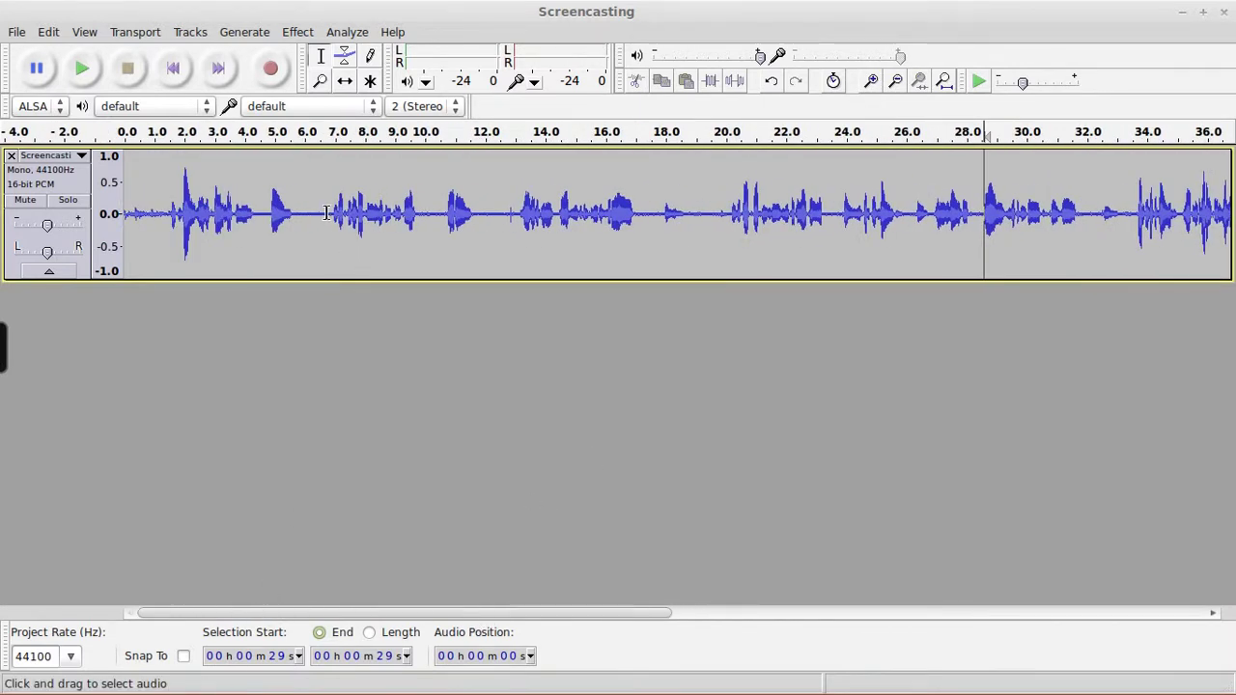
left_click_drag(328, 213, 296, 214)
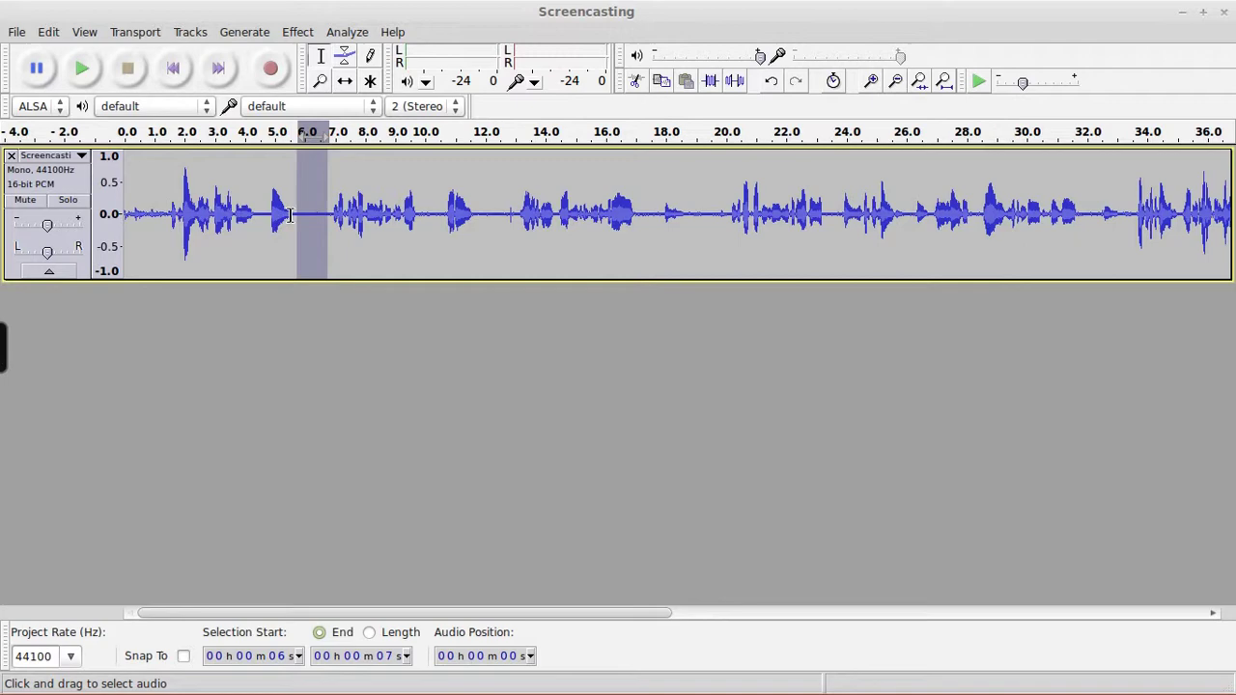
left_click(298, 32)
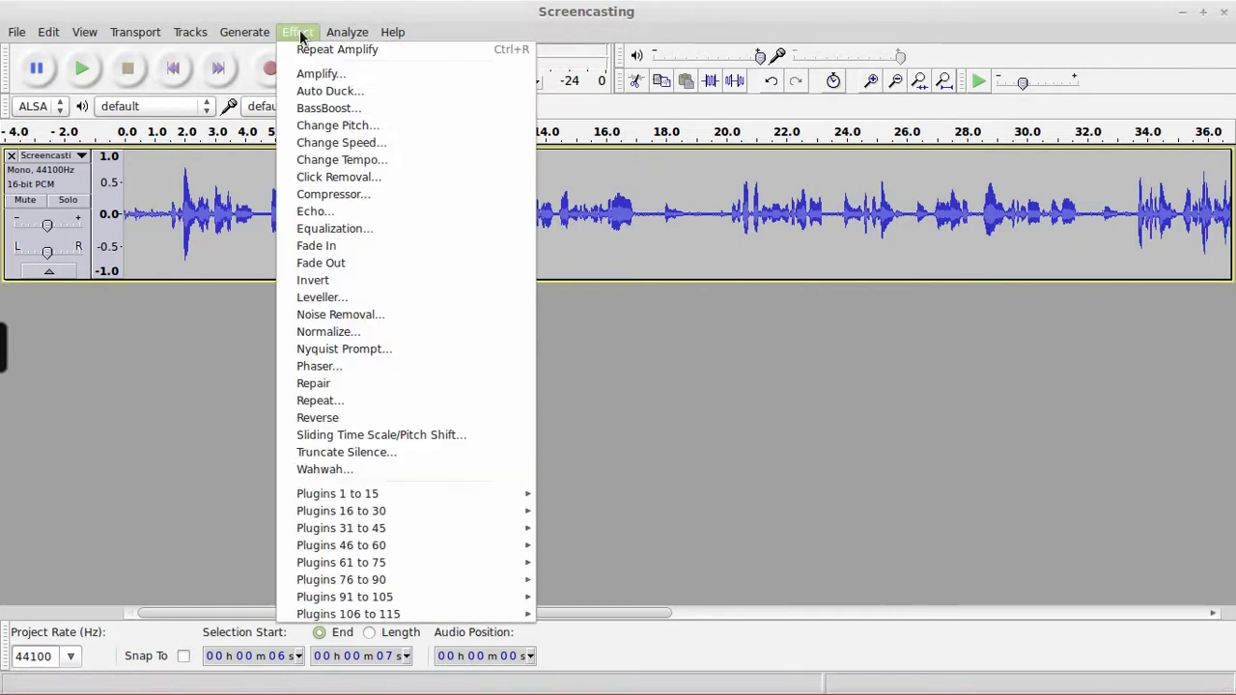
left_click(337, 314)
left_click(618, 253)
Apply Noise Removal to the entire track and play back the cleaned audio
key("ctrl+a")
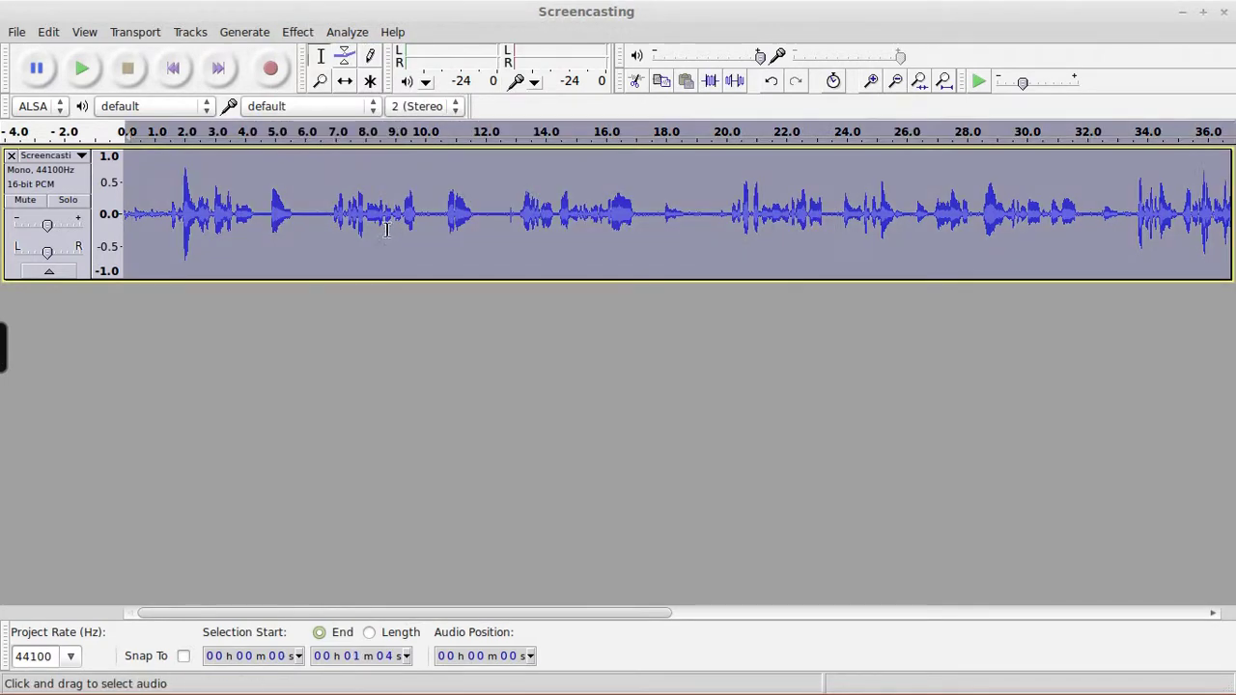
left_click(305, 33)
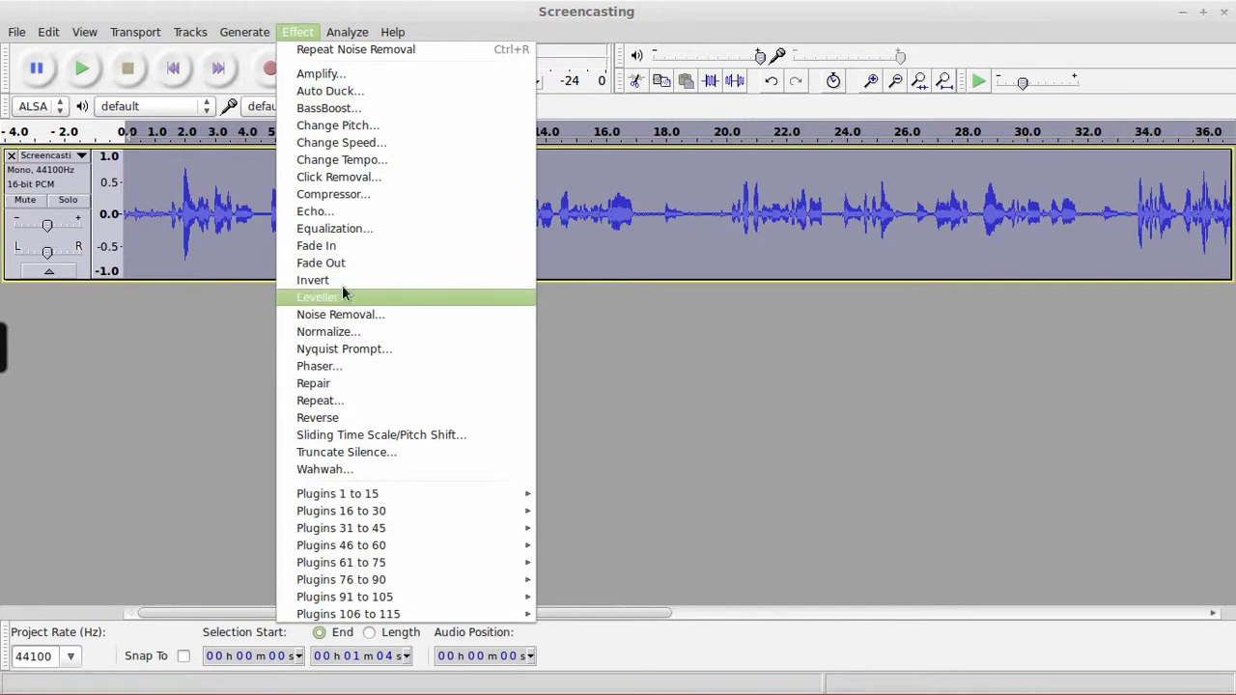
left_click(334, 314)
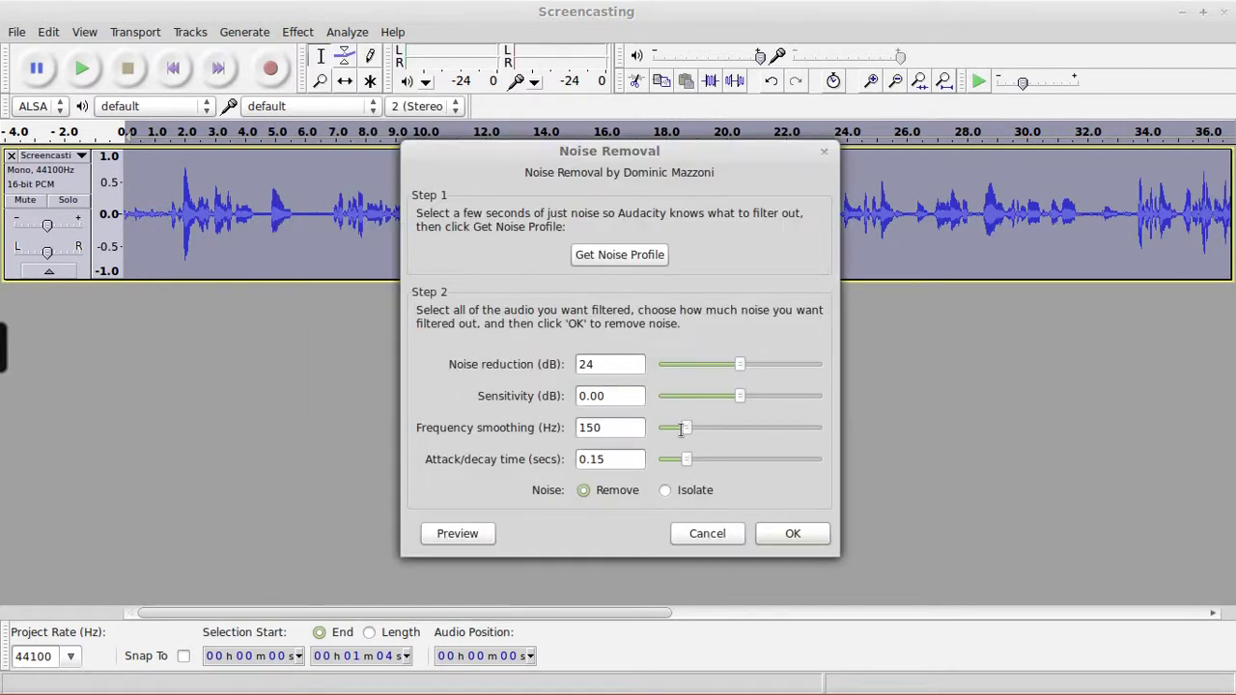
left_click(791, 534)
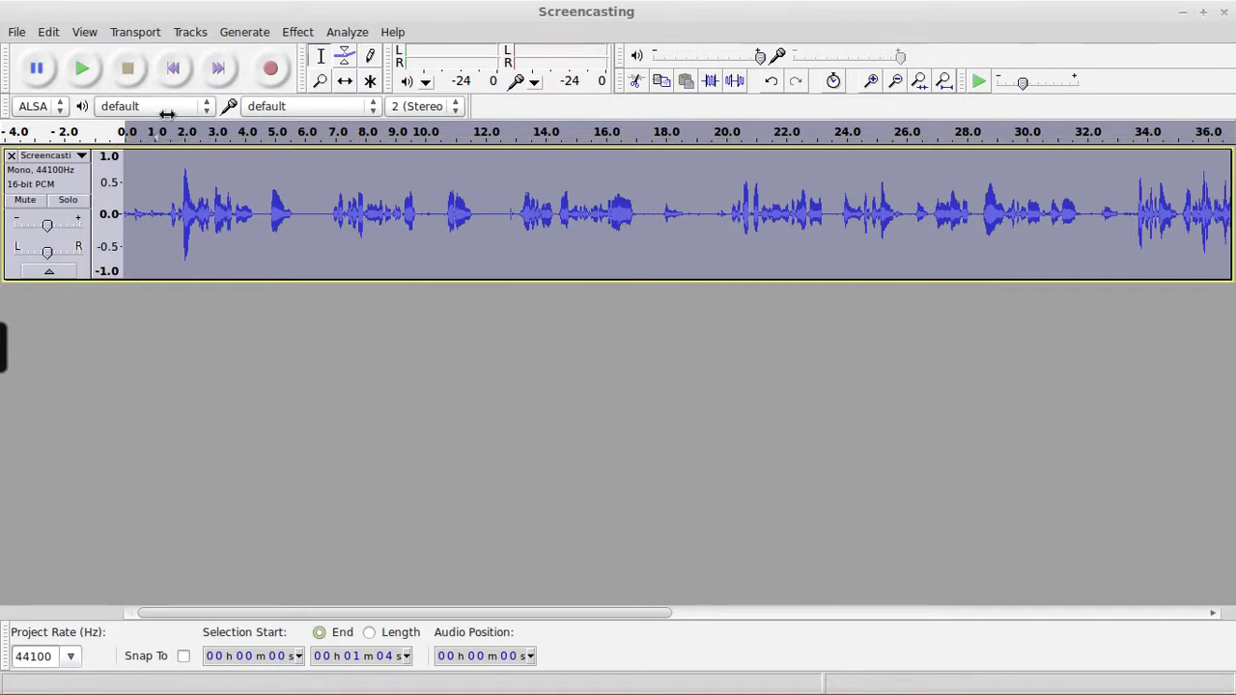
left_click(90, 66)
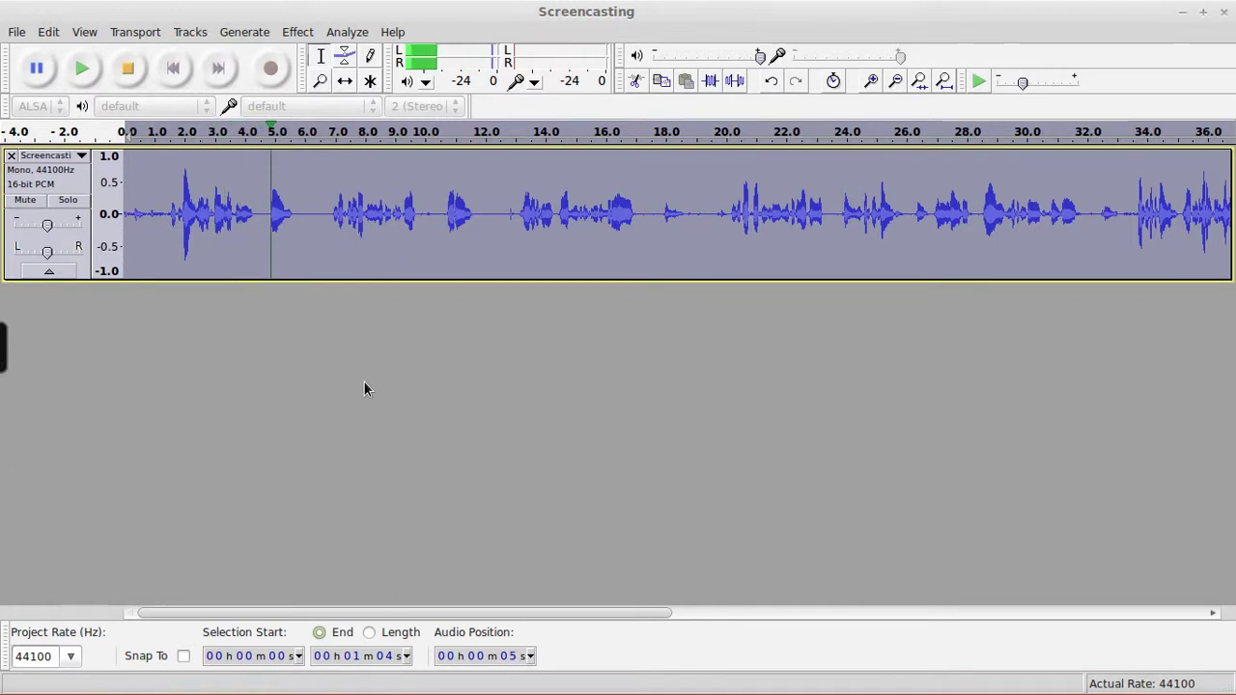
Stop playback and start exporting the audio, browsing into the My Videos folder
left_click(127, 68)
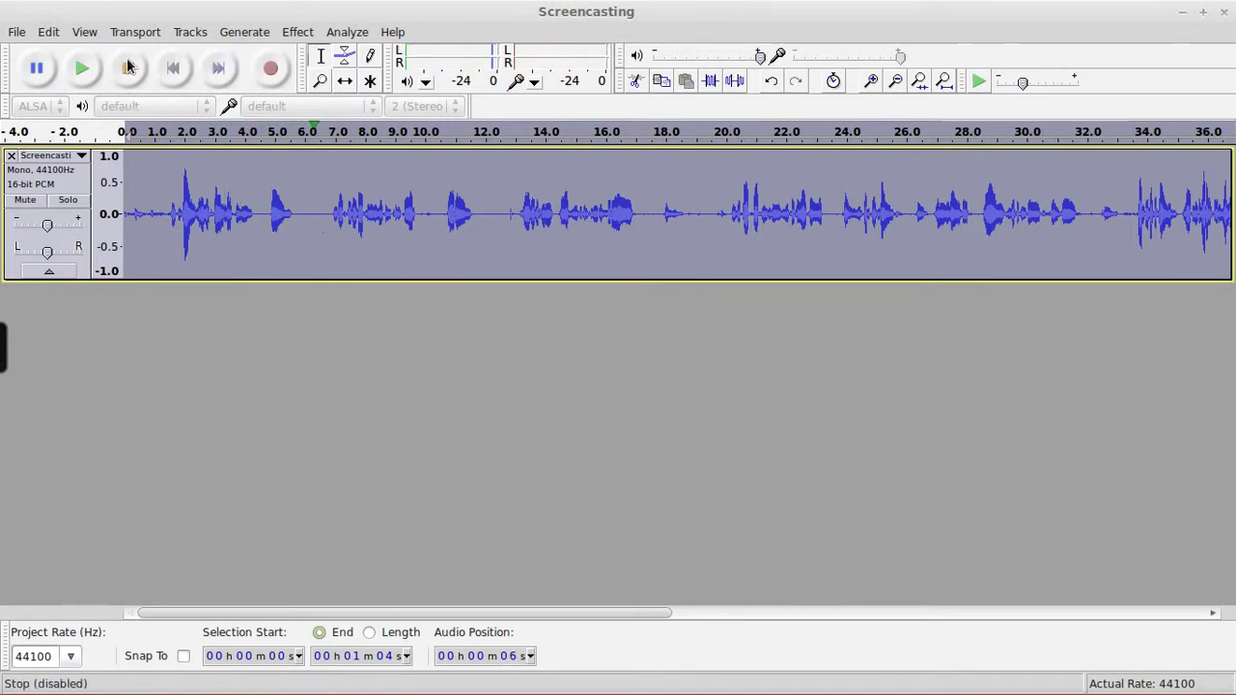
left_click(17, 33)
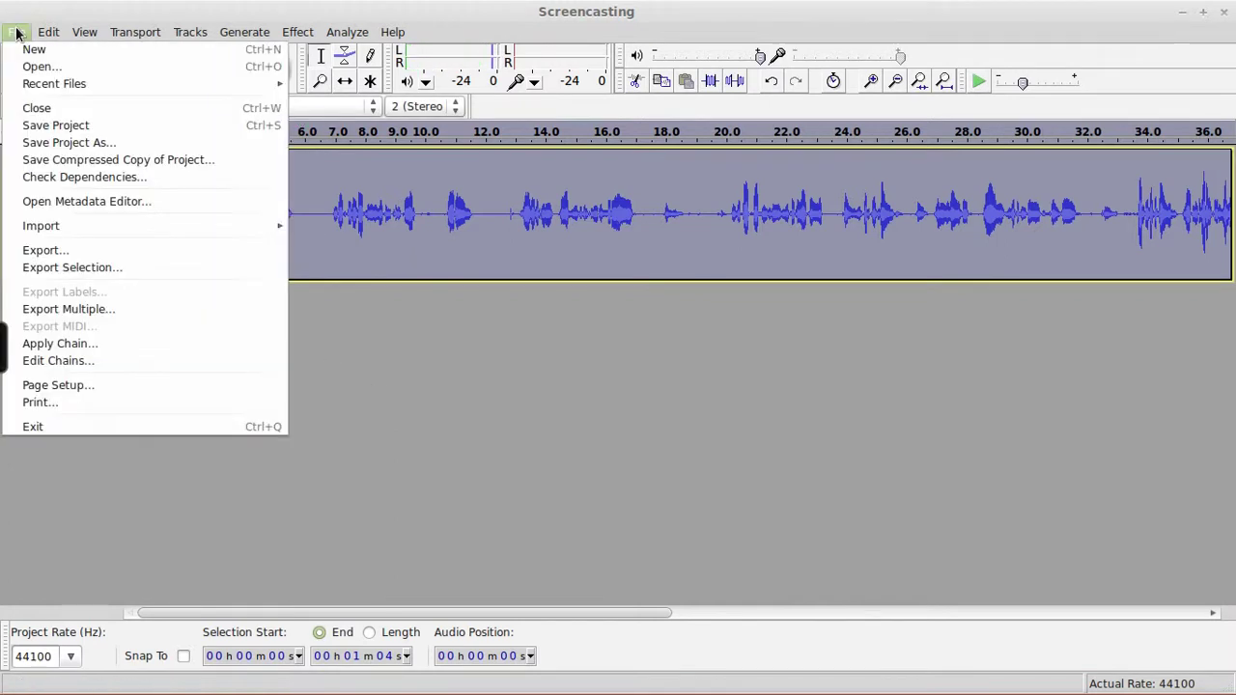
left_click(79, 253)
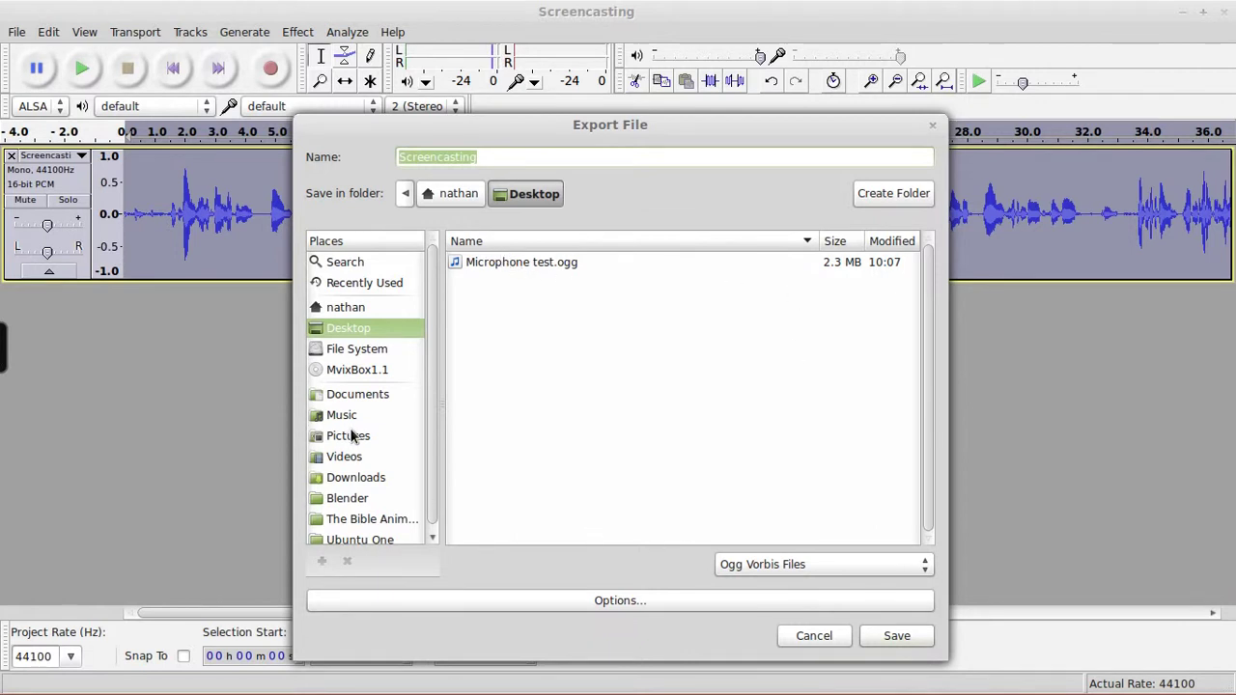
scroll(353, 437, "down", 1)
left_click(343, 452)
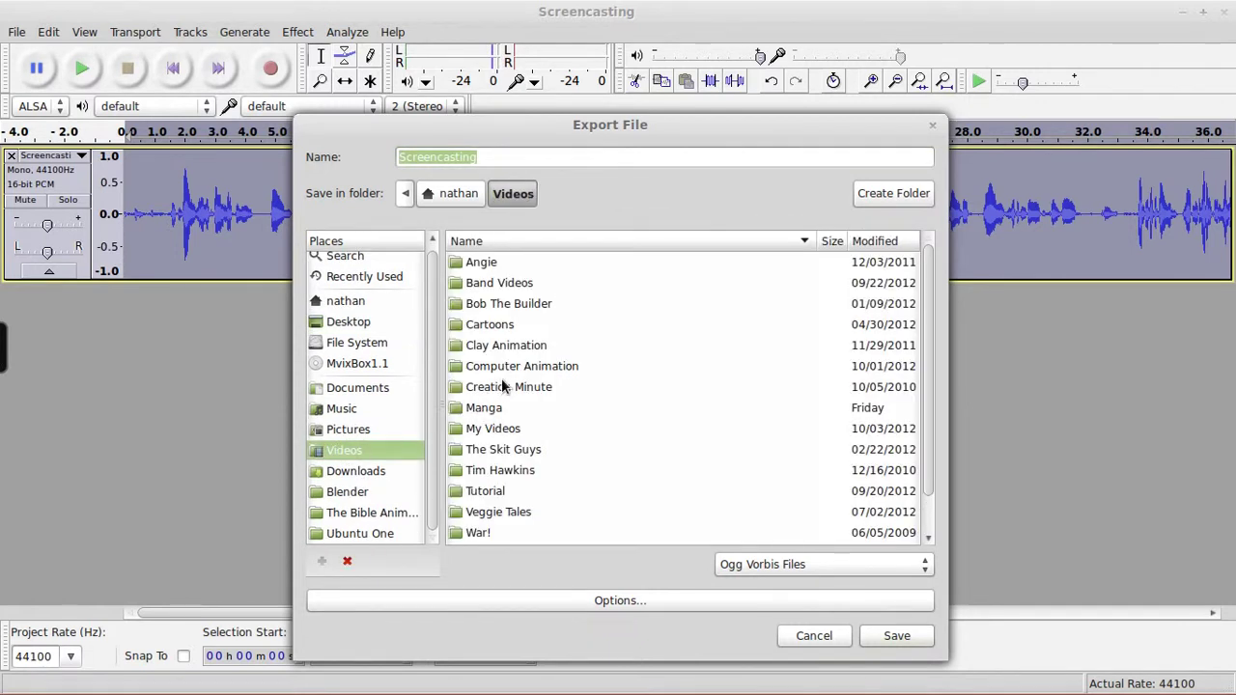
scroll(519, 386, "down", 1)
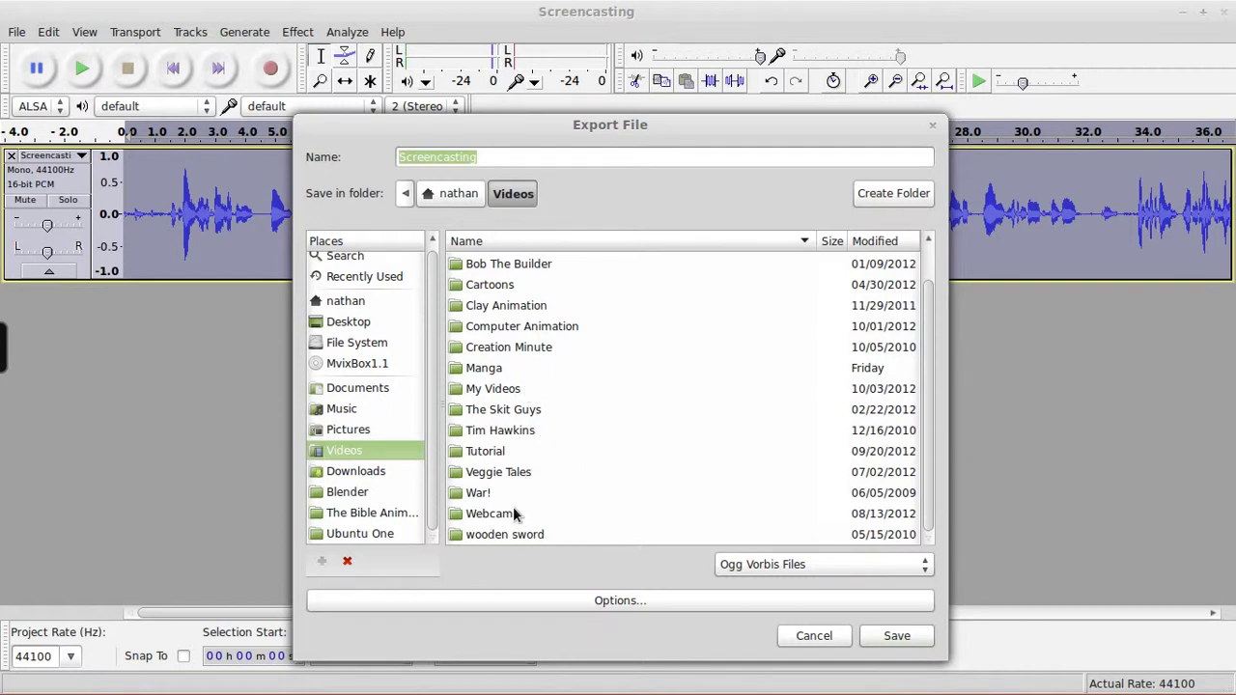
double_click(525, 384)
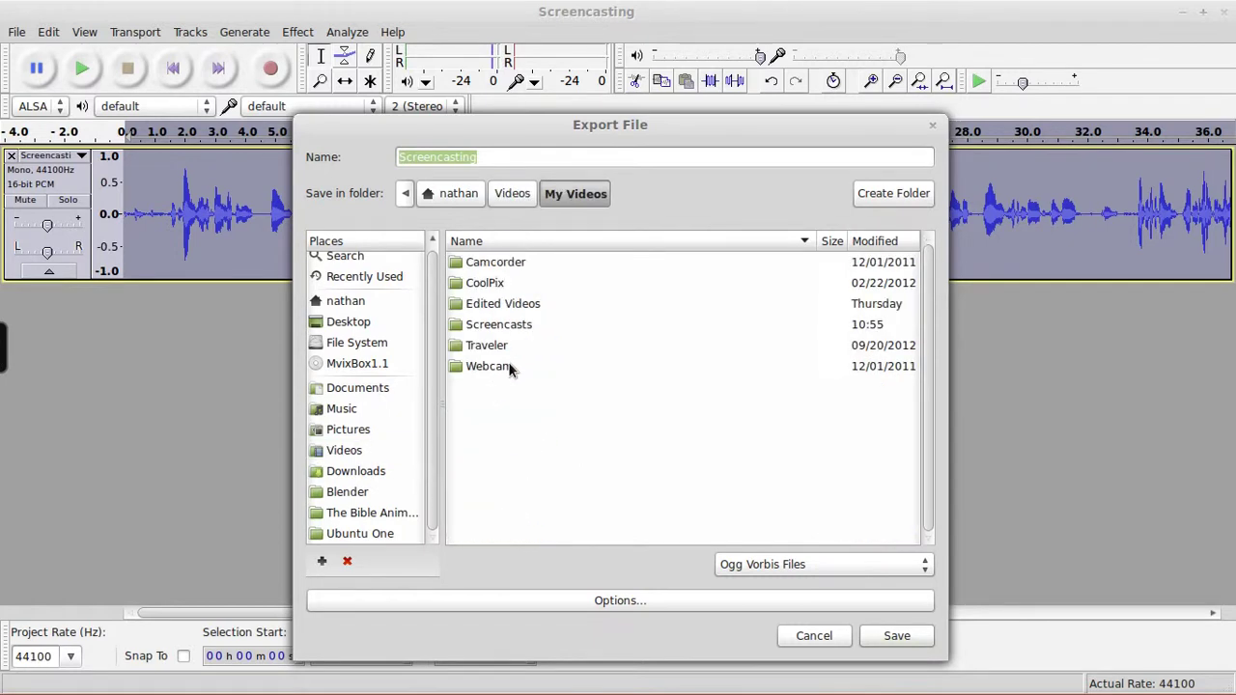
Export Screencasting.ogg into Screencasts/Screencasting, then close Audacity without saving
double_click(498, 324)
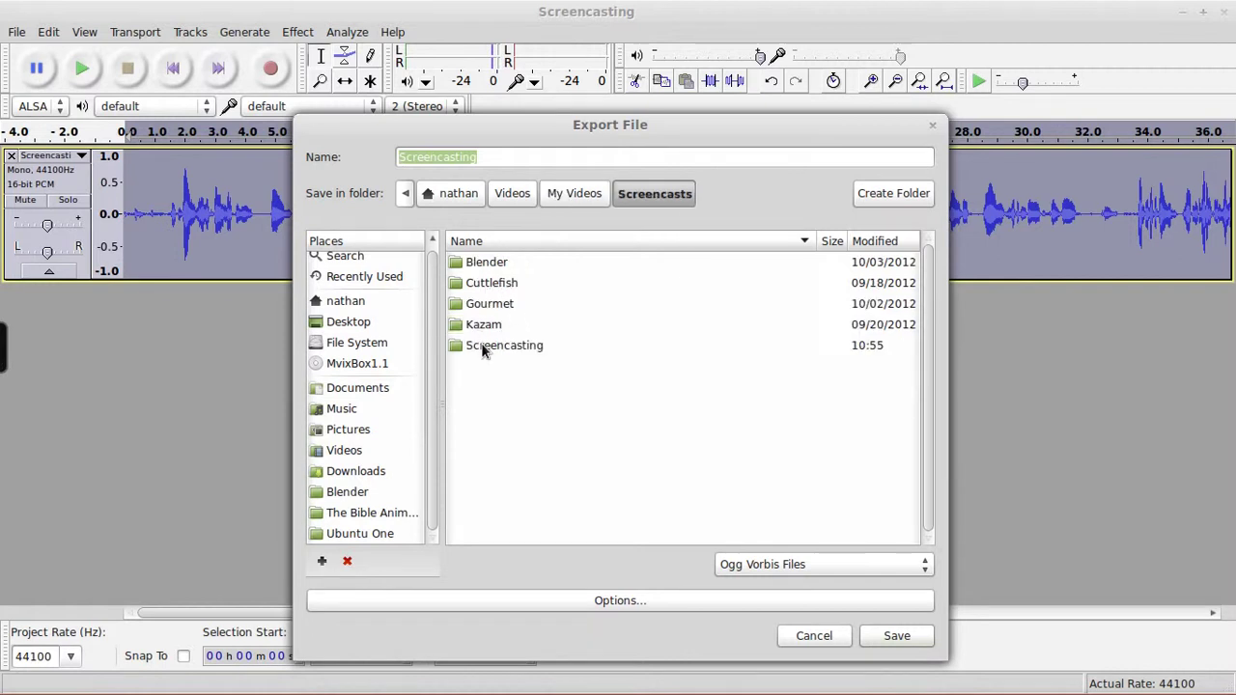
double_click(484, 348)
left_click(896, 639)
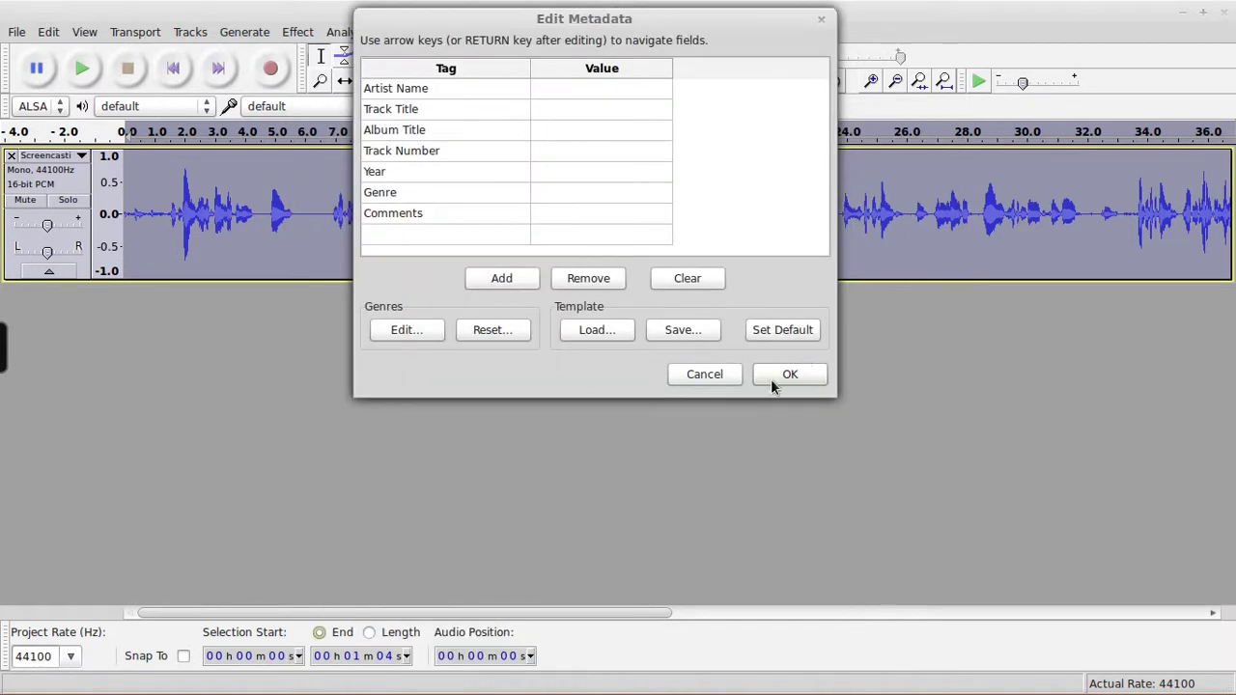
left_click(784, 373)
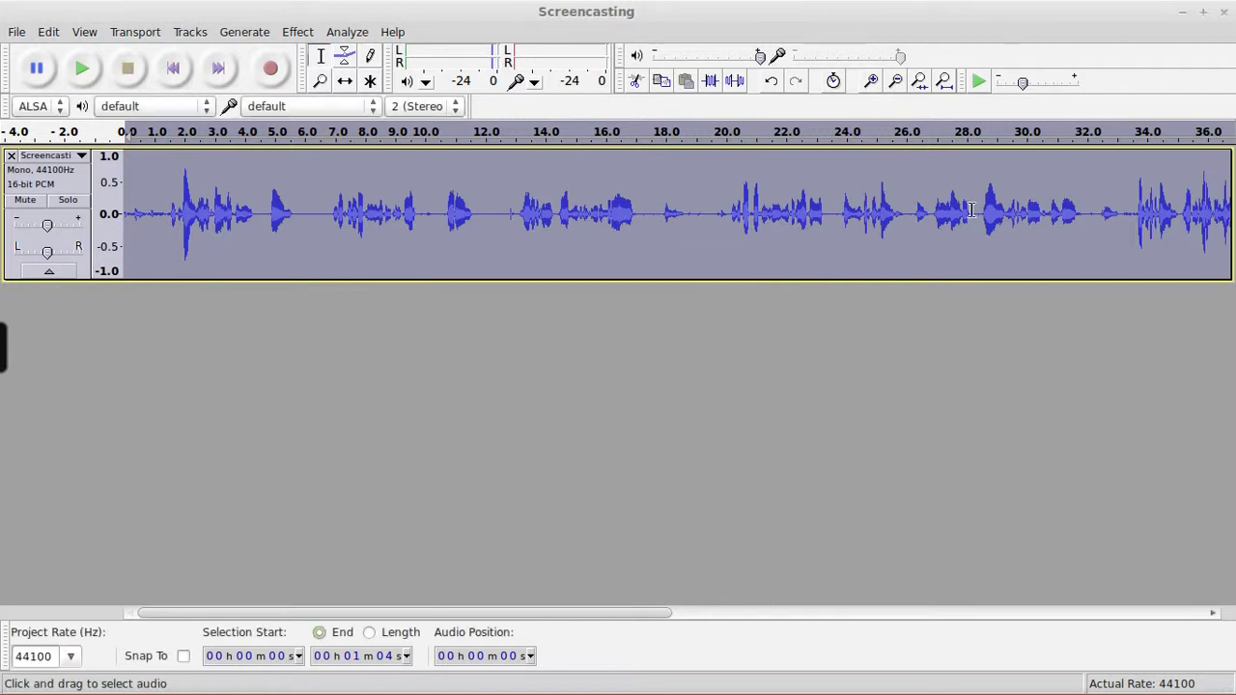
left_click(1223, 12)
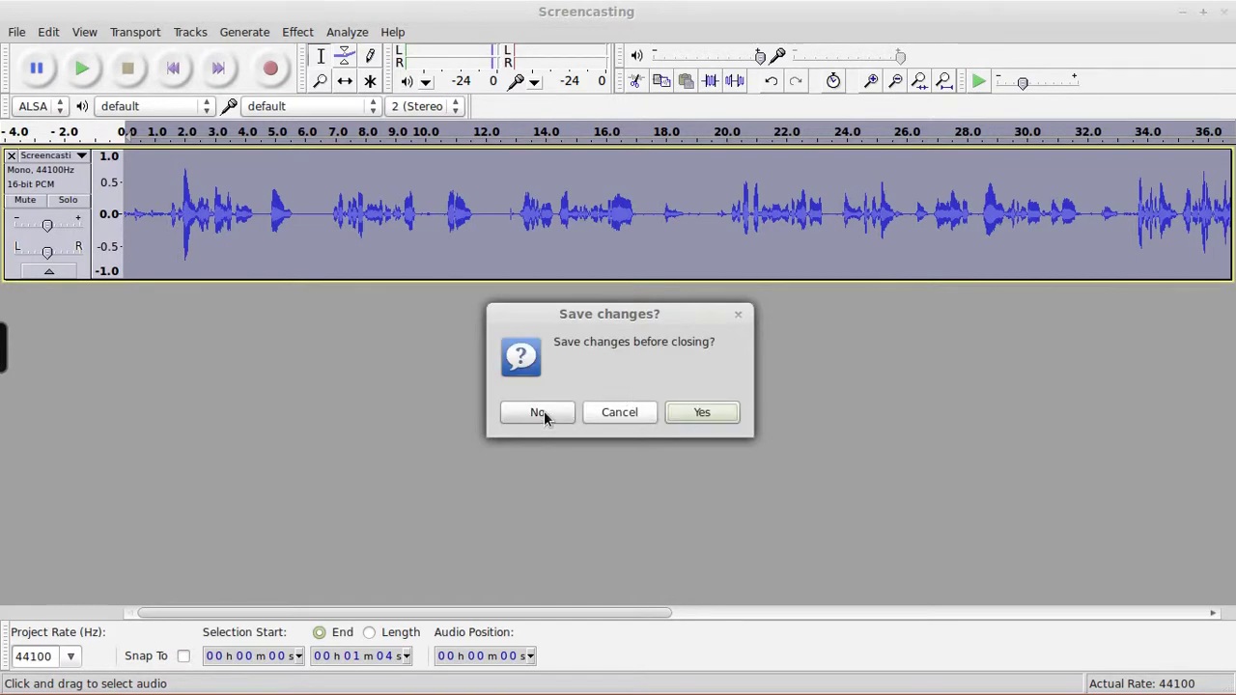
left_click(543, 415)
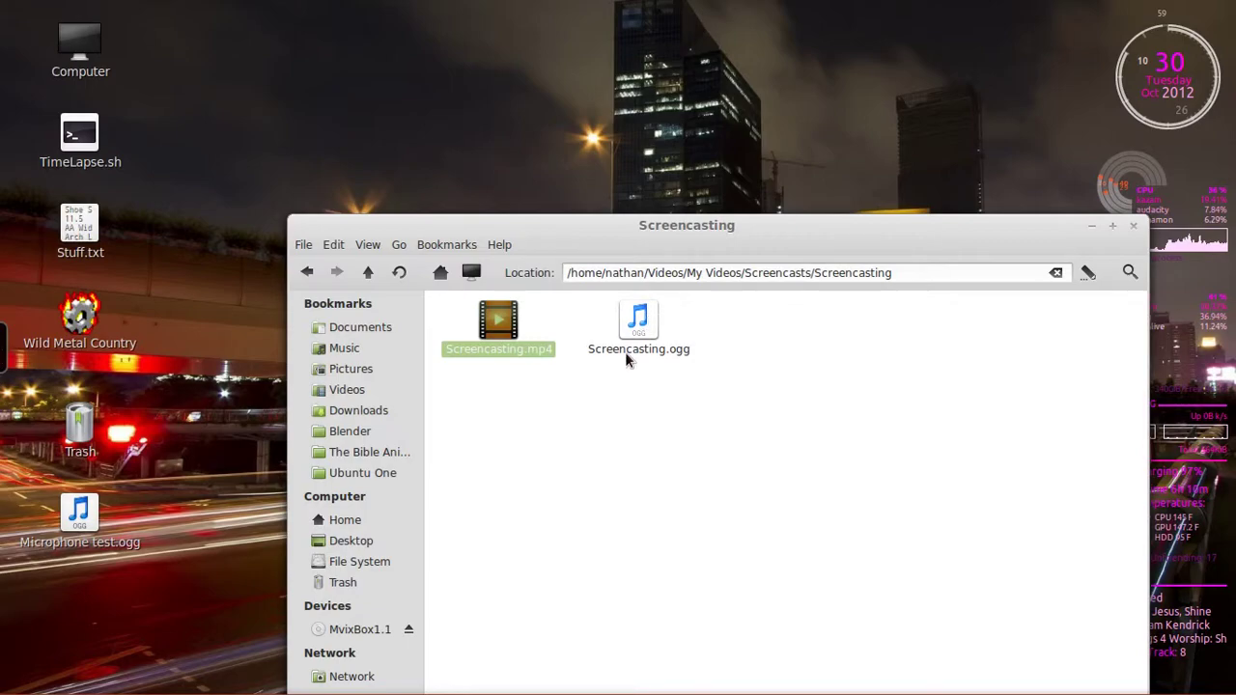
Drag Screencasting.ogg from the Screencasting folder into Kdenlive's Project Tree
left_click(638, 328)
left_click(215, 683)
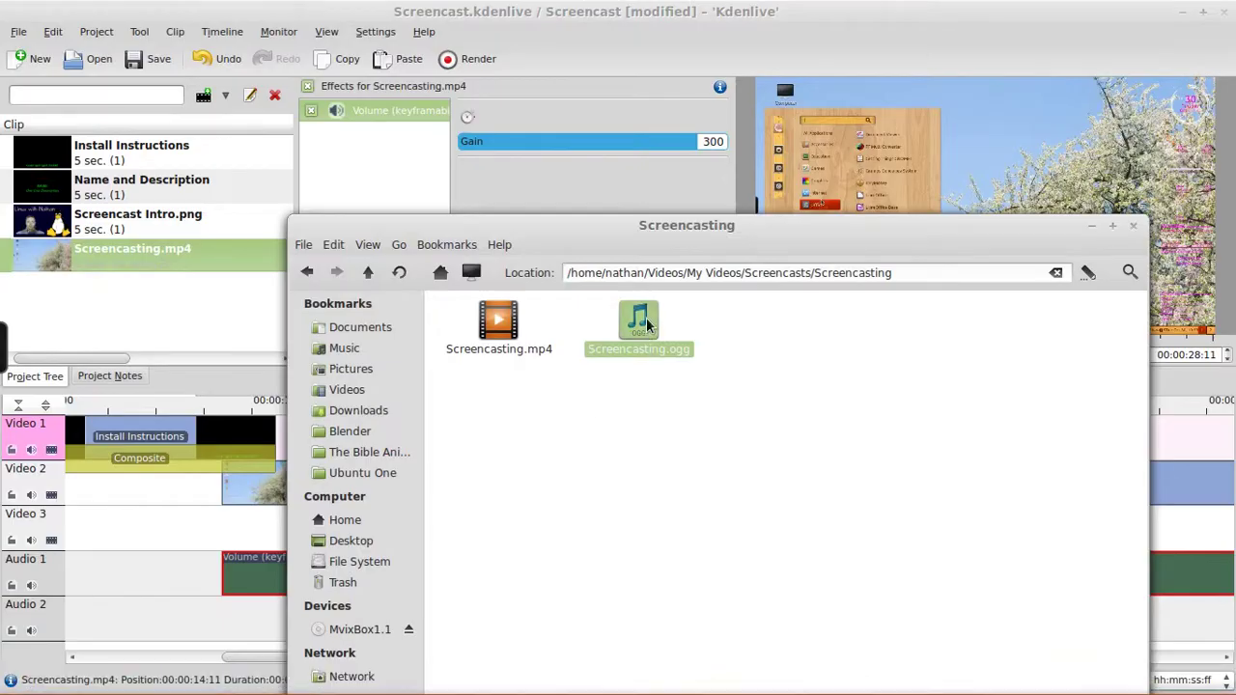
left_click_drag(638, 323, 238, 295)
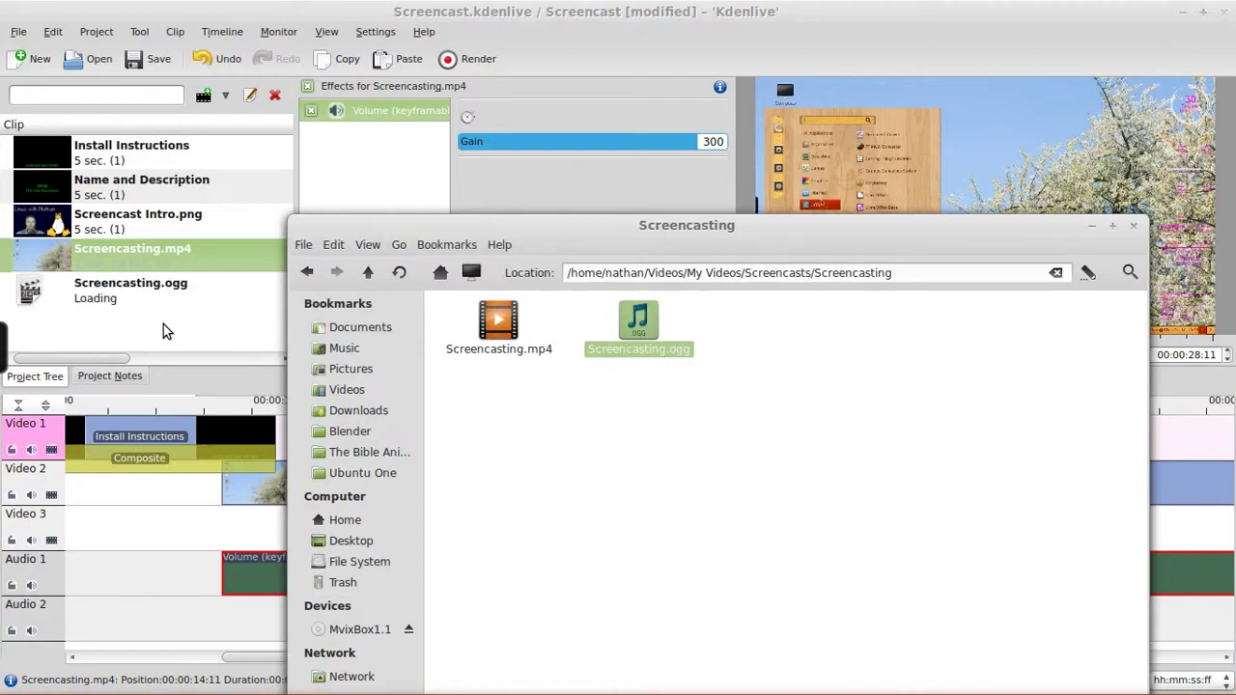
left_click(169, 378)
Place Screencasting.ogg on Audio 2 aligned with the video, and delete the old audio clip
left_click_drag(84, 300, 312, 628)
left_click_drag(539, 616, 469, 606)
left_click(474, 573)
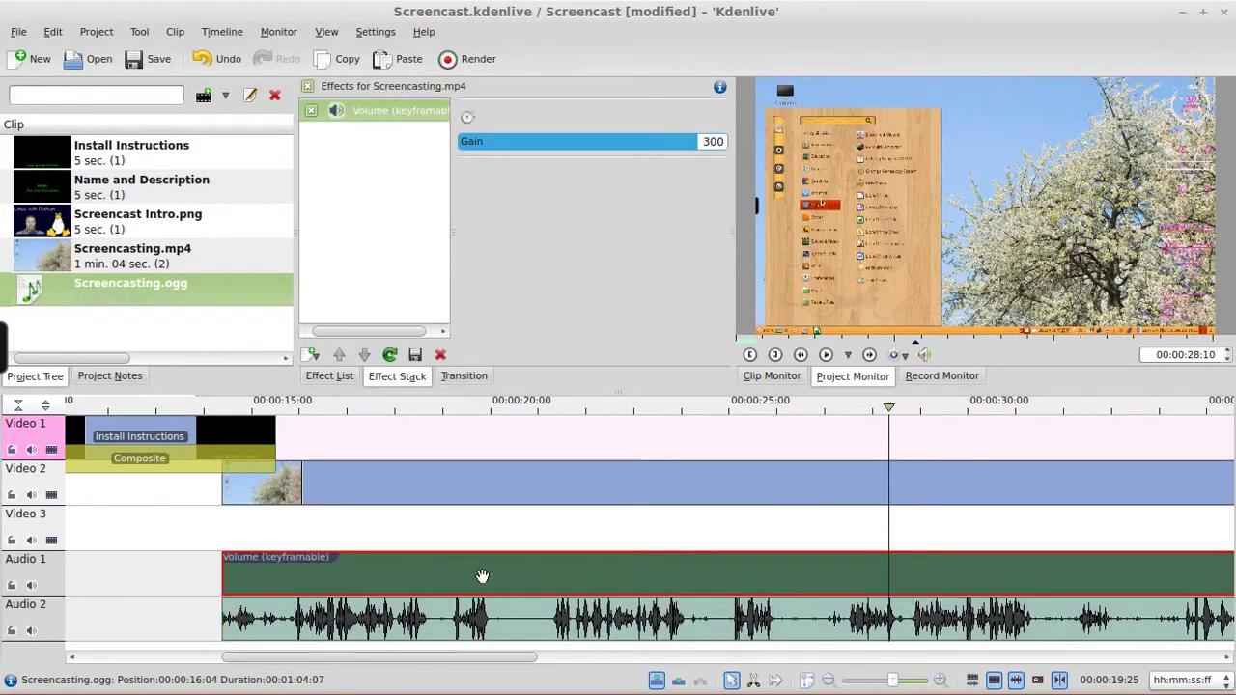
key("Delete")
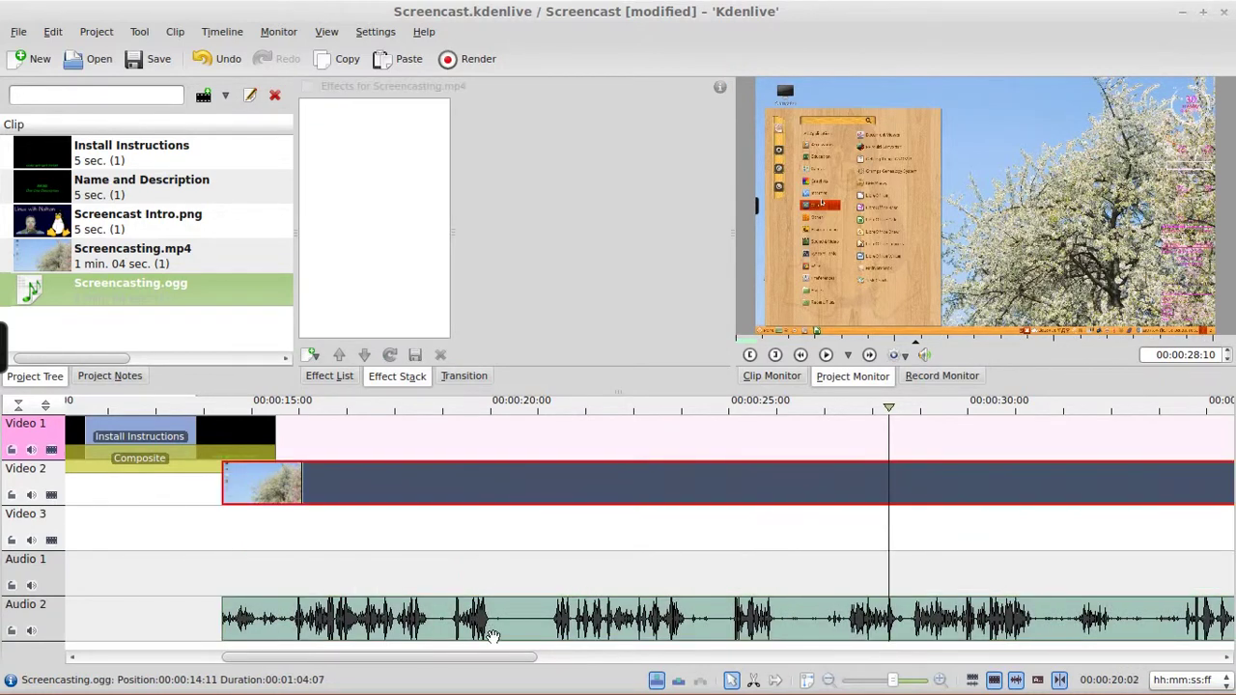
Group the video with Screencasting.ogg and move the pair onto Video 1 and Audio 1
left_click_drag(515, 441, 627, 596)
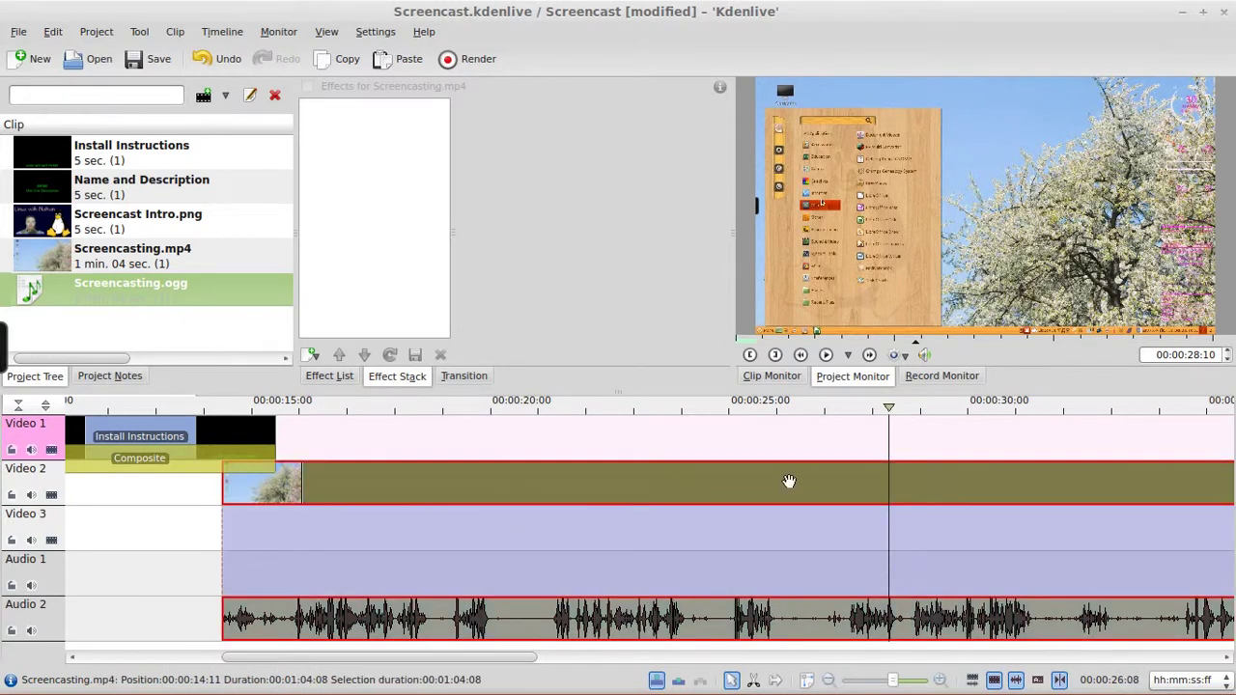
right_click(692, 486)
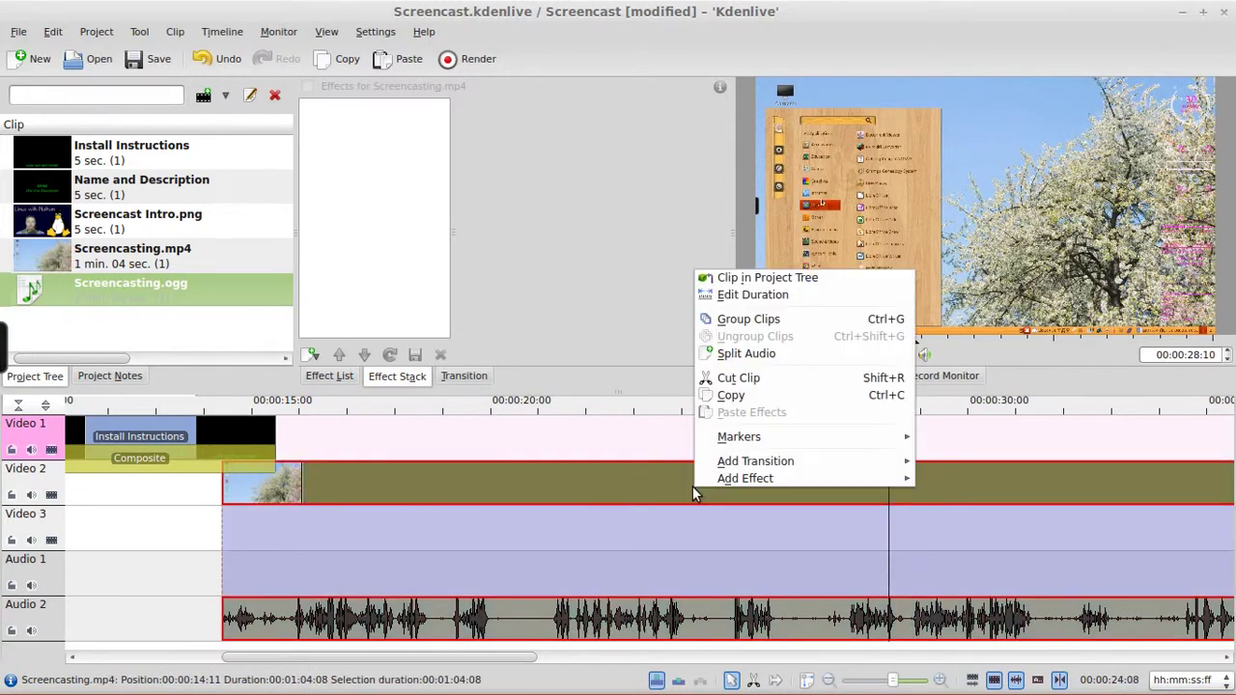
left_click(757, 321)
left_click(563, 446)
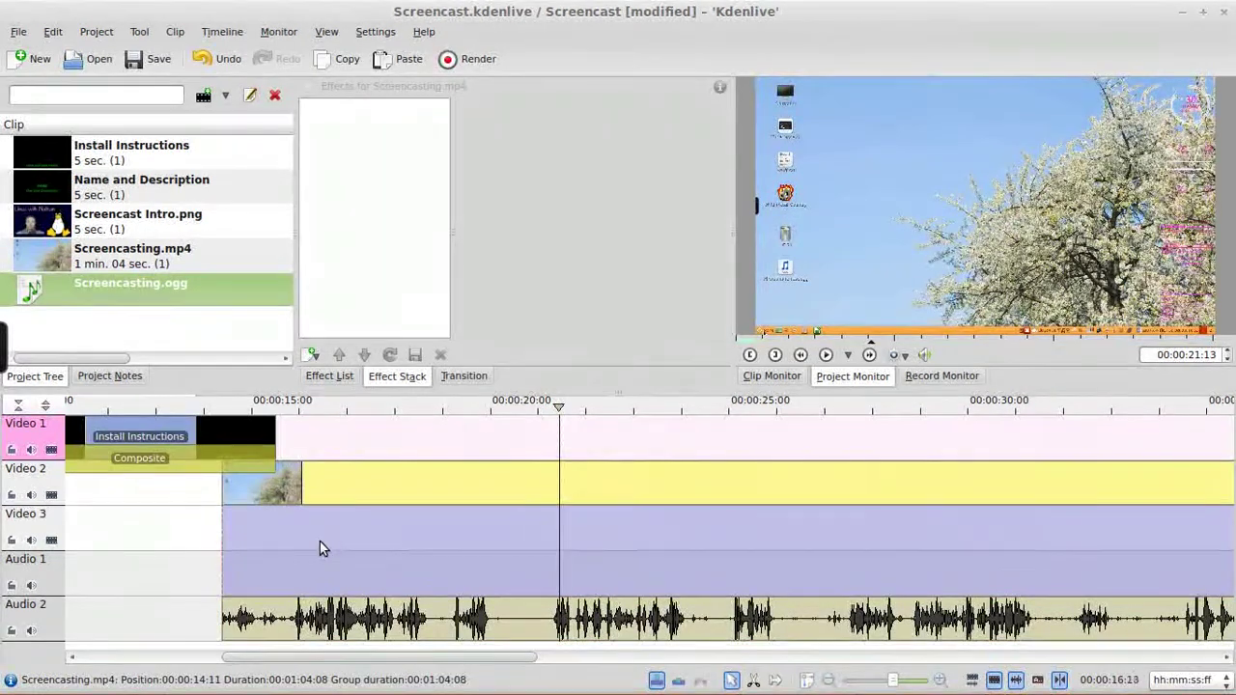
left_click_drag(358, 483, 430, 473)
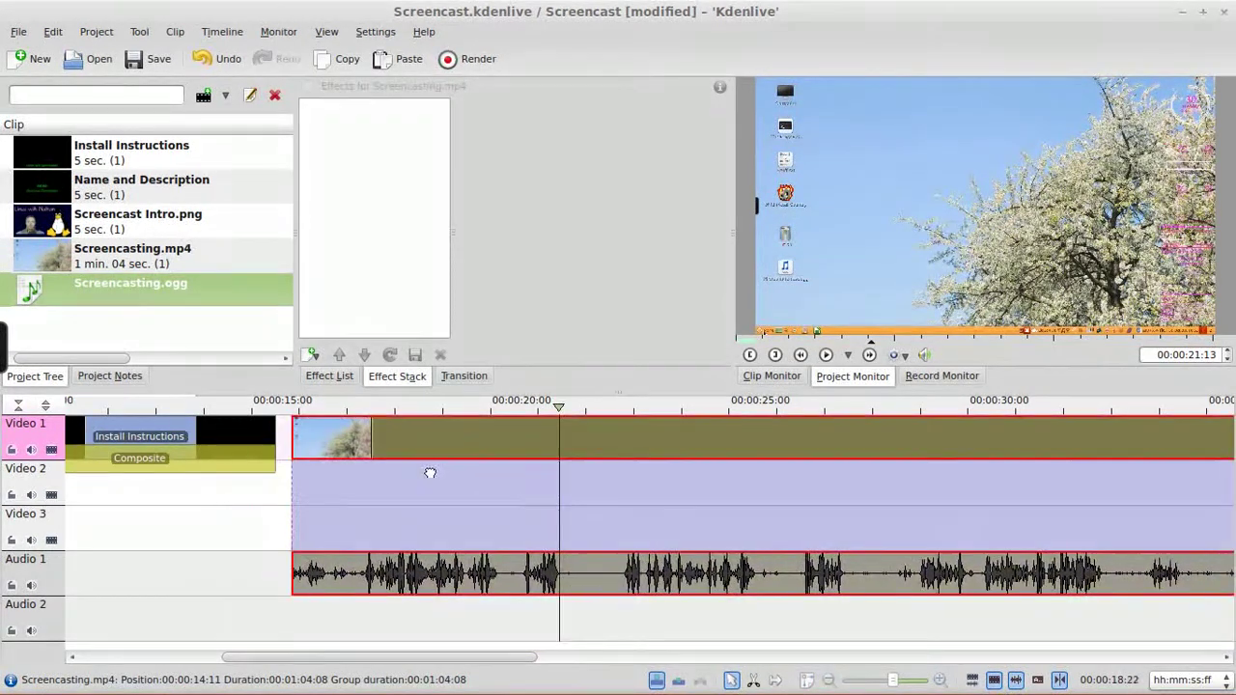
Trim the grouped clip's start to the playhead and slide it left against the intro titles
left_click(295, 417)
left_click_drag(295, 417, 356, 415)
left_click_drag(294, 441, 357, 441)
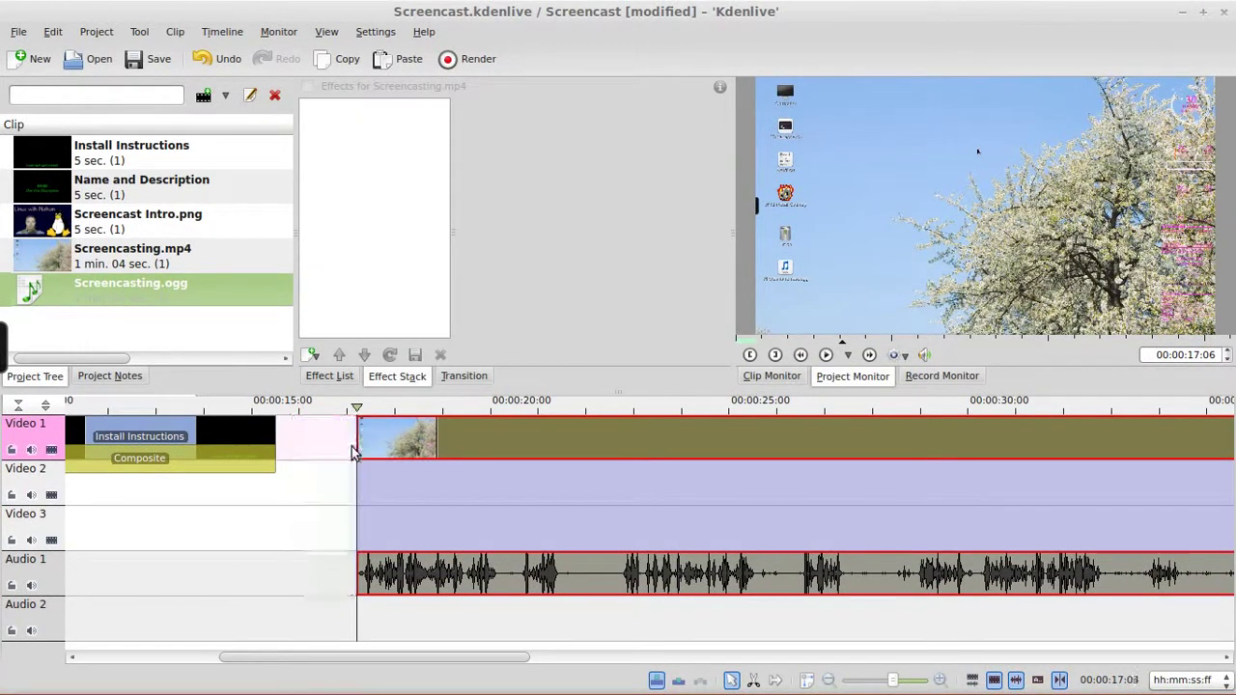
left_click_drag(473, 449, 392, 447)
Preview the screencast's ending around 1:14 to 1:17
left_click_drag(354, 656, 973, 664)
left_click_drag(912, 406, 964, 432)
left_click_drag(941, 656, 816, 656)
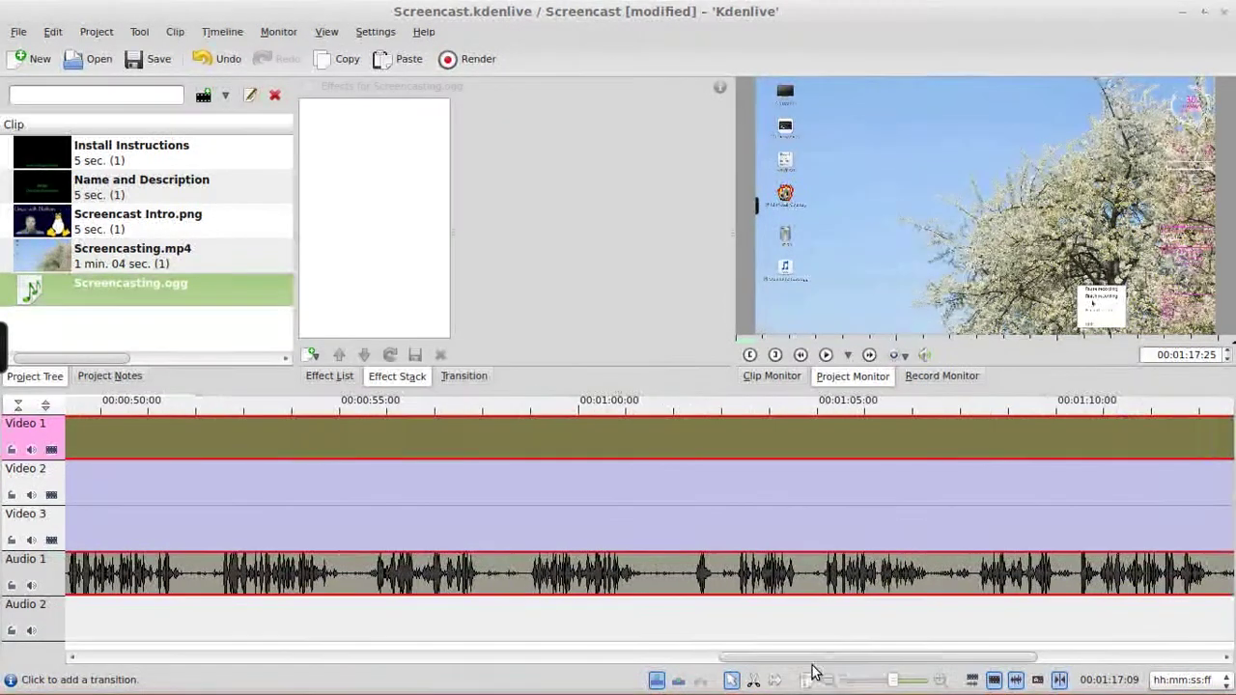
With the Razor tool, split the grouped clip at 00:01:01:14 and again just after it
left_click(527, 407)
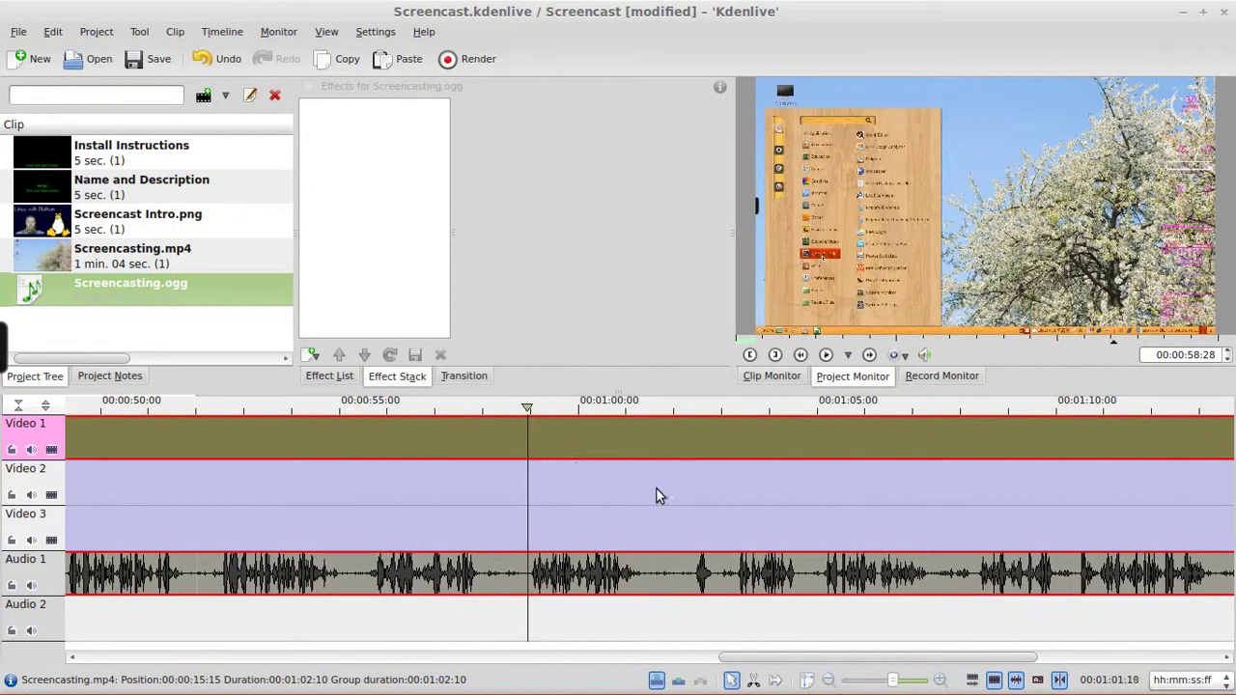
left_click(648, 409)
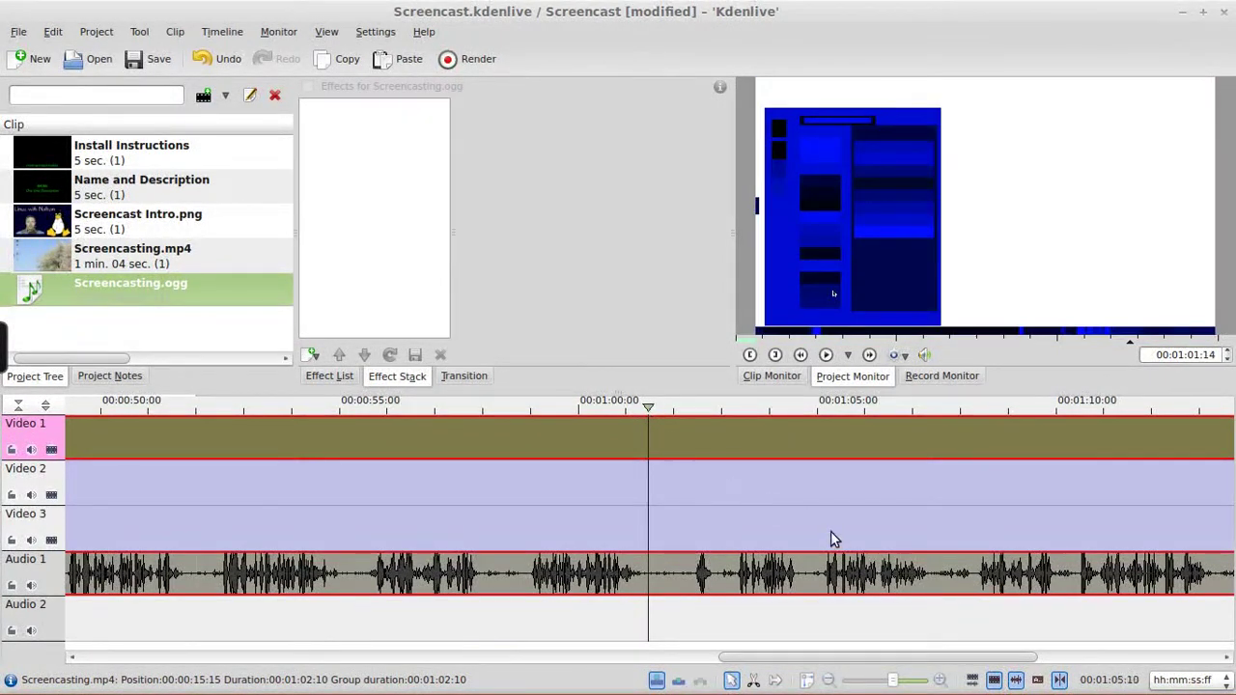
left_click(753, 681)
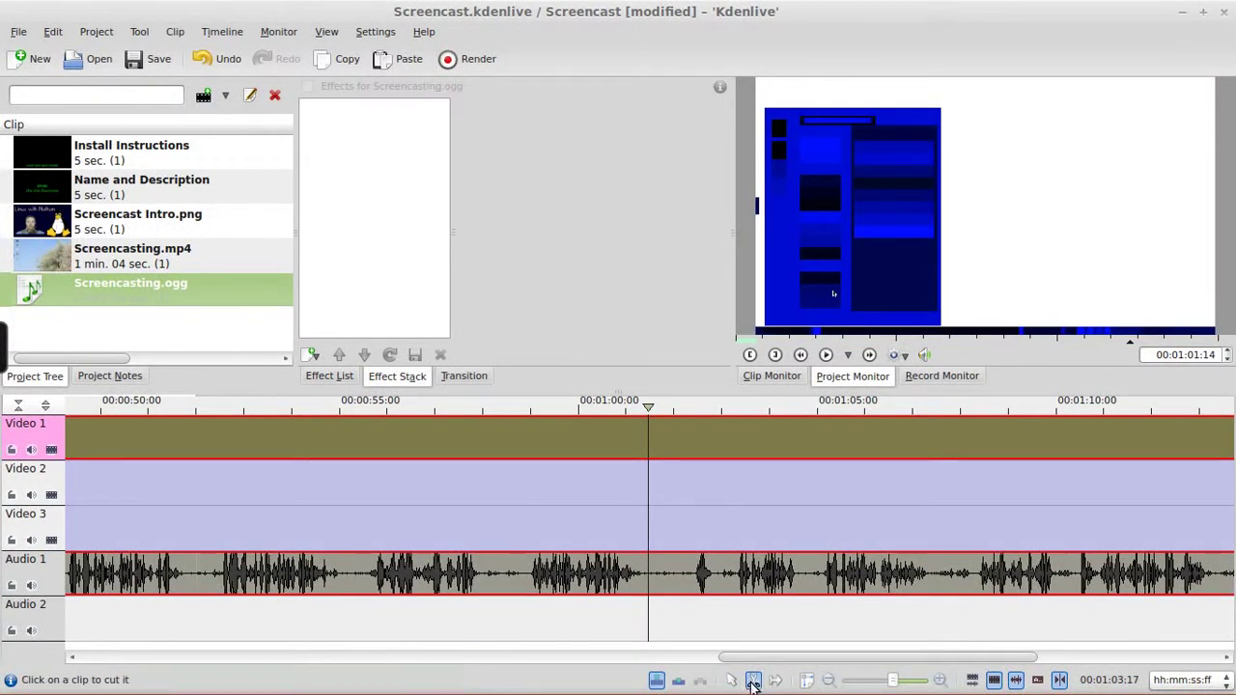
left_click(648, 452)
left_click(692, 451)
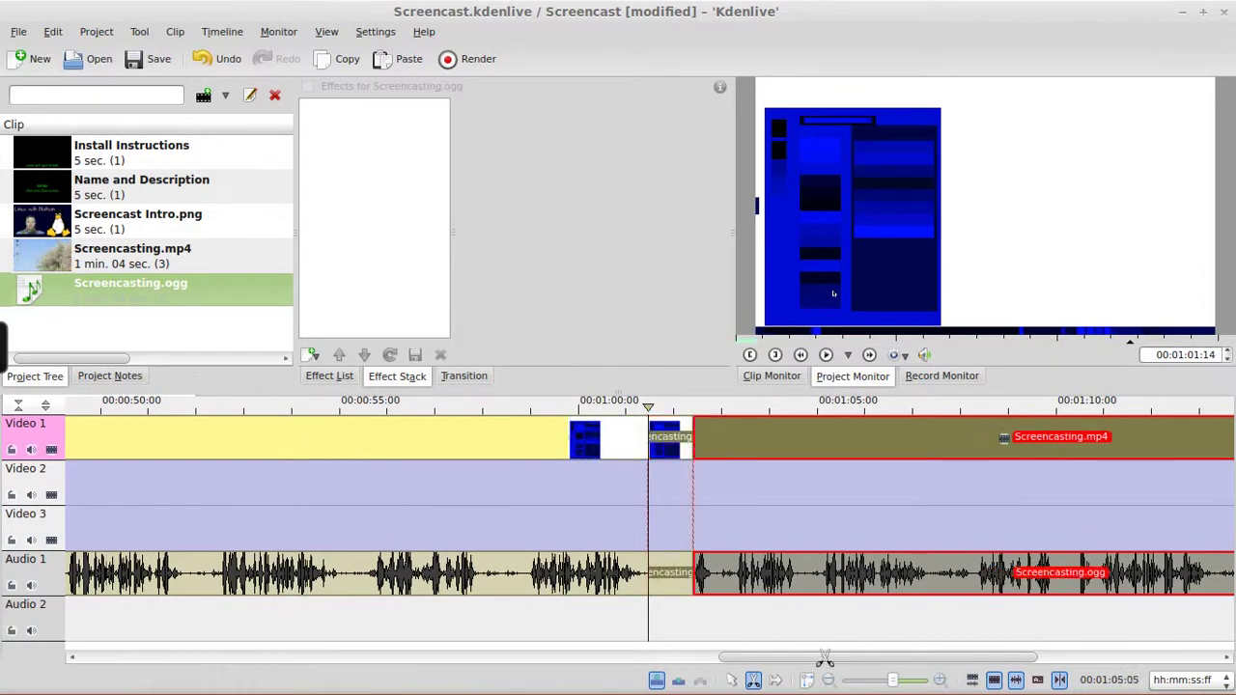
Delete the short piece between the two cuts and slide the following clip left to close the gap
left_click(731, 681)
left_click(671, 437)
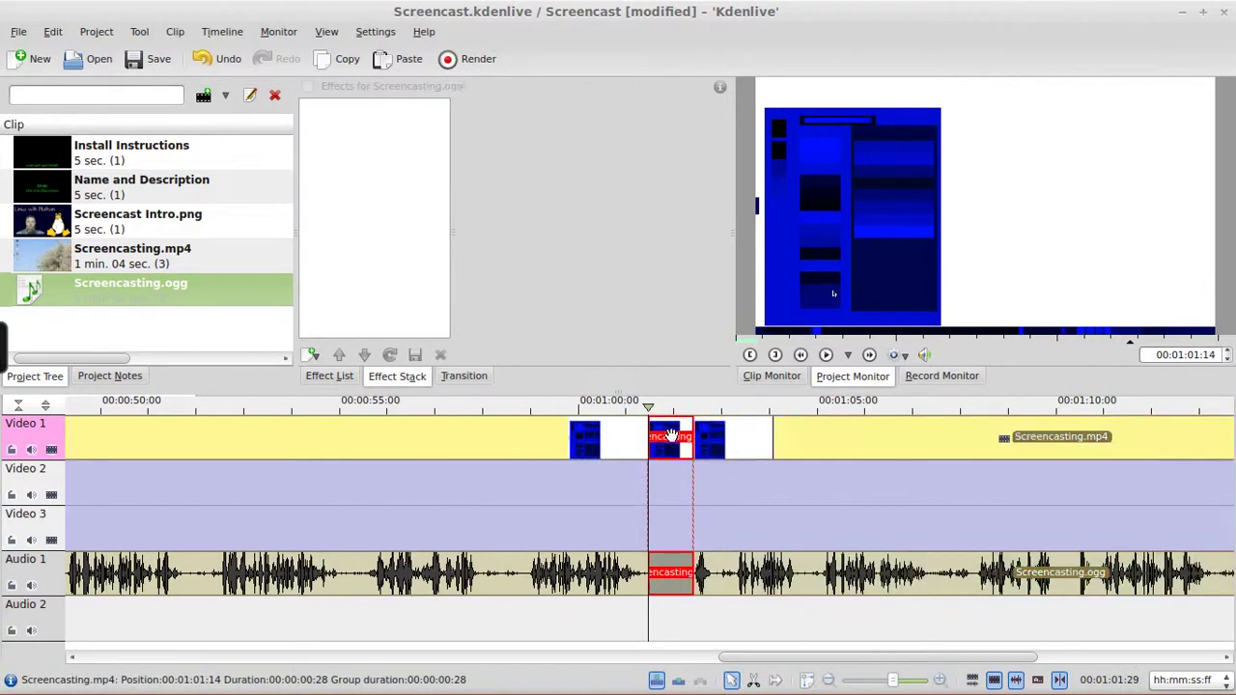
key("Delete")
left_click_drag(786, 442, 747, 444)
left_click(608, 520)
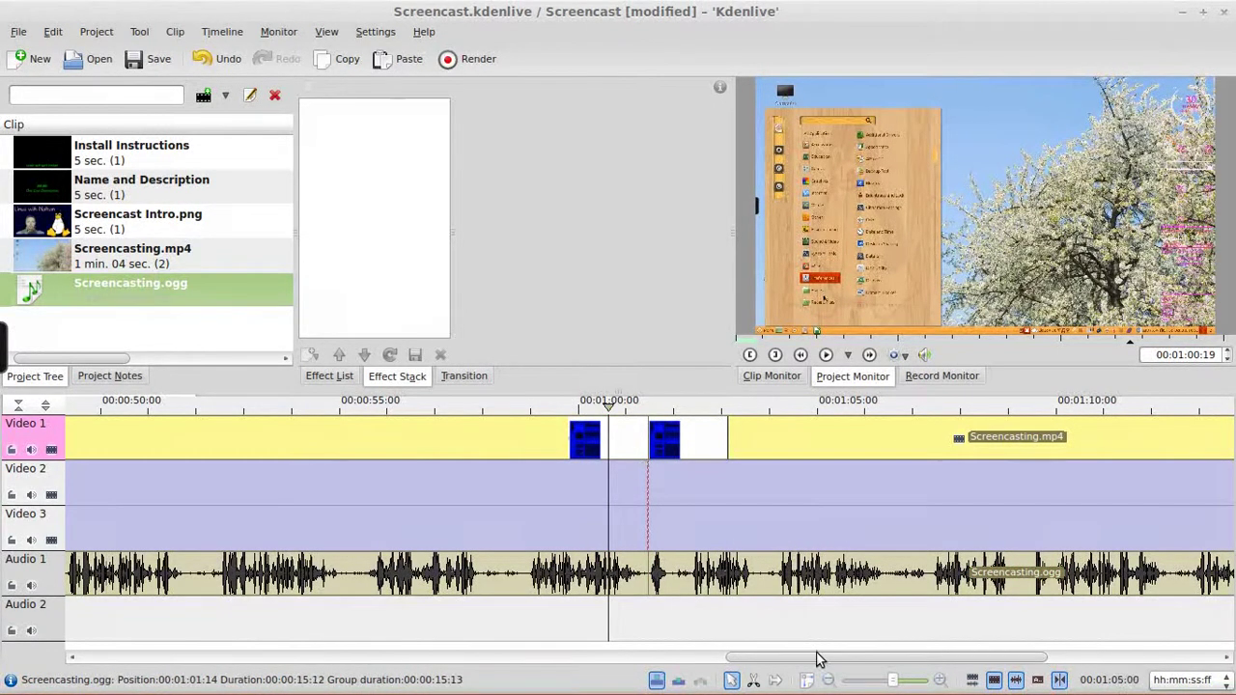
left_click_drag(816, 658, 465, 679)
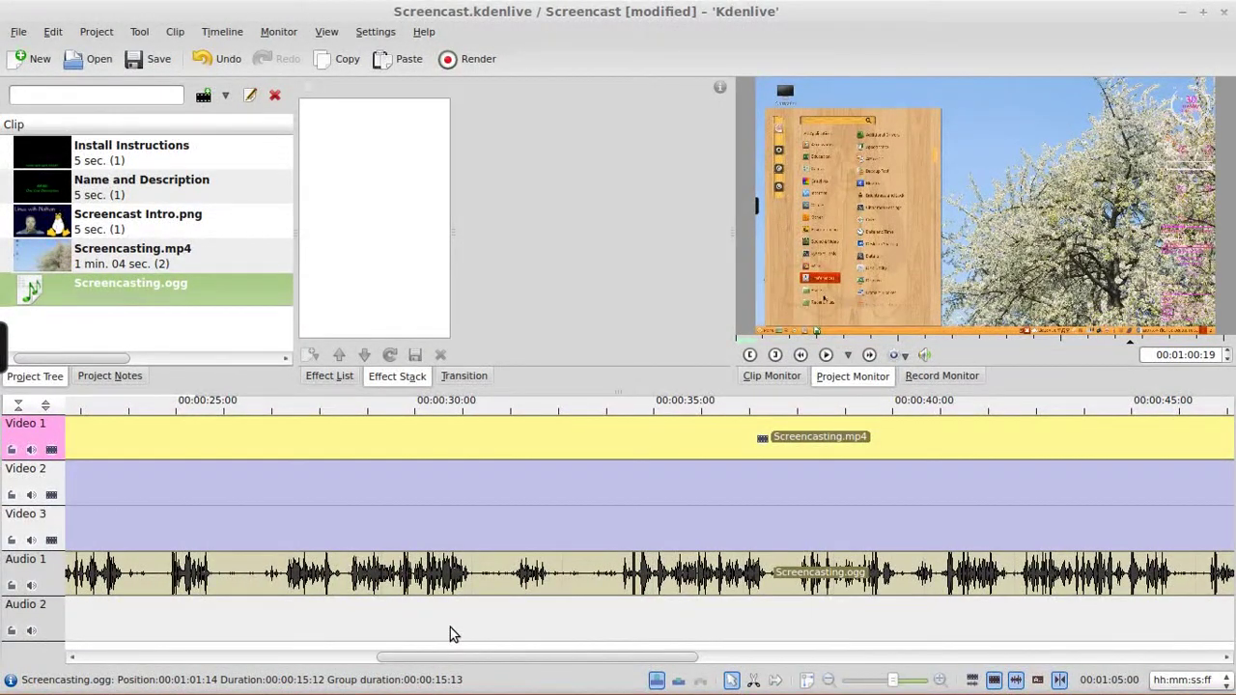
left_click_drag(492, 662, 307, 659)
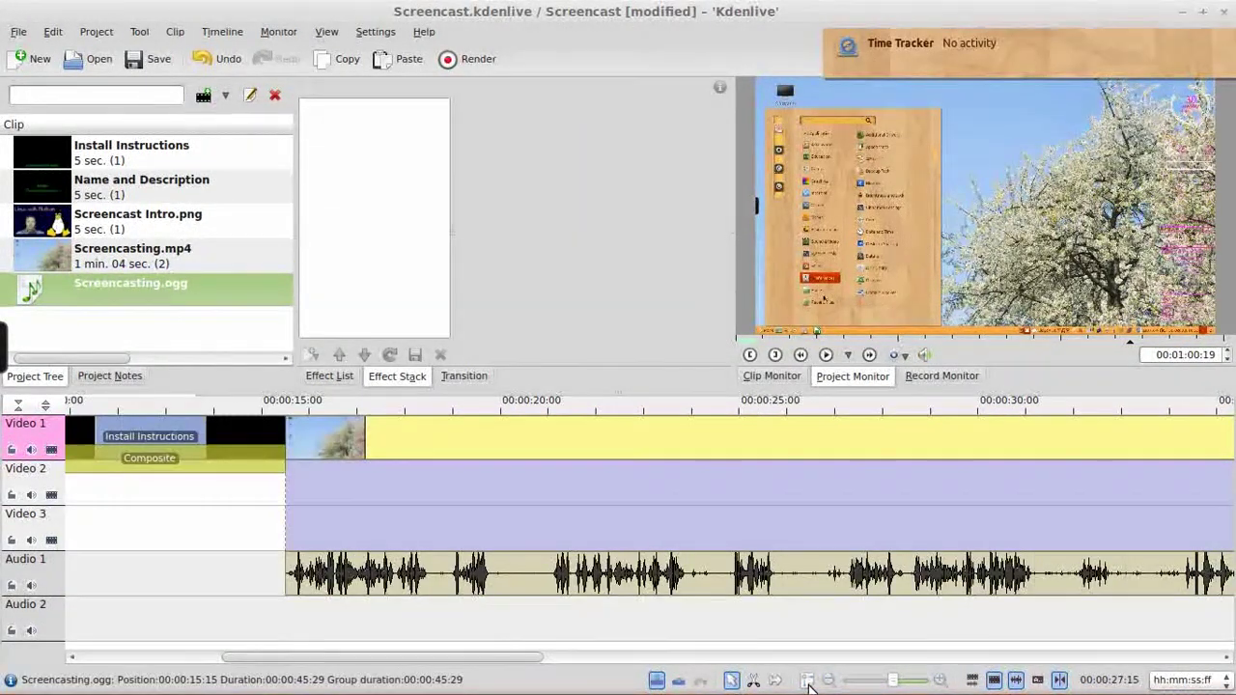
In the render settings, try MPEG-4 output with a 4000 video bitrate
left_click(472, 60)
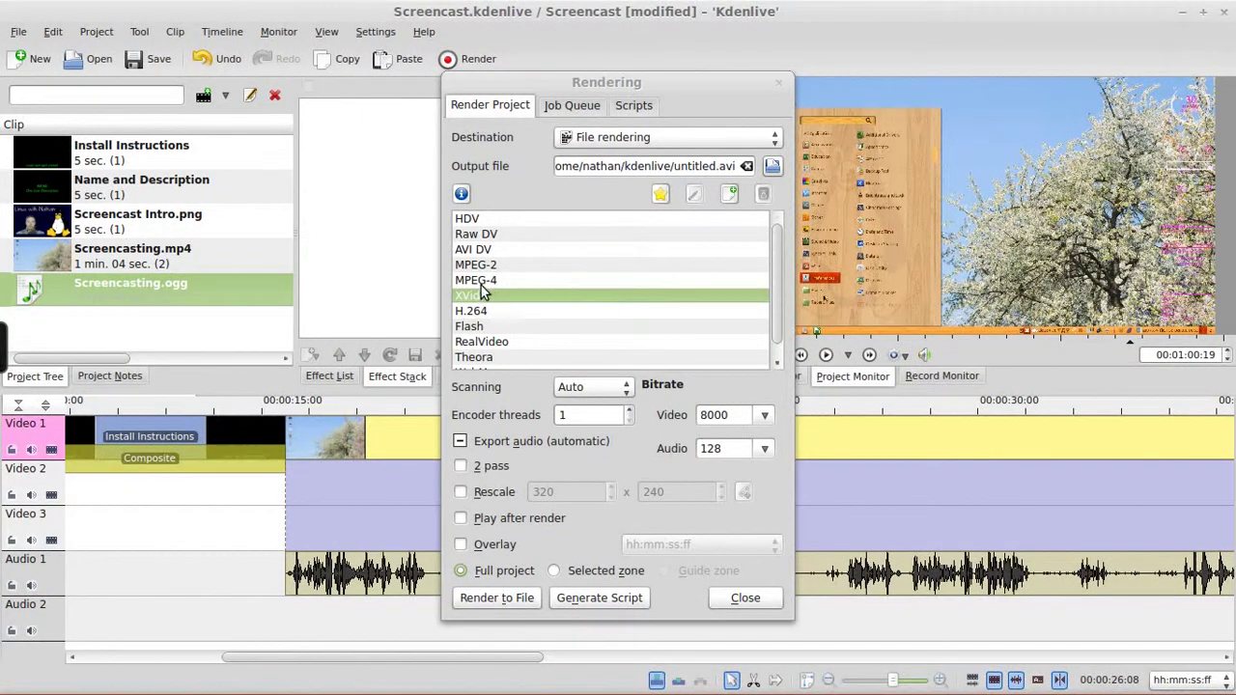
left_click(484, 282)
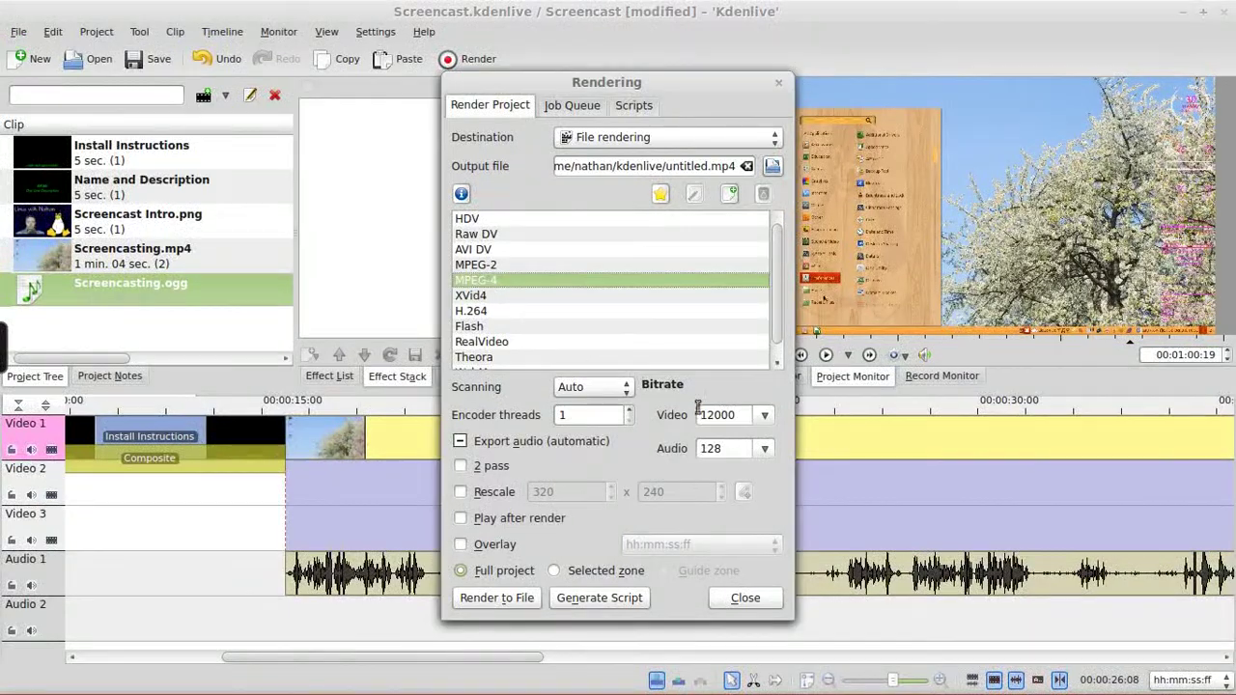
left_click(765, 415)
left_click(741, 346)
Switch the destination to Web sites with the YouTube 1280x720 preset and close the dialog
left_click(649, 140)
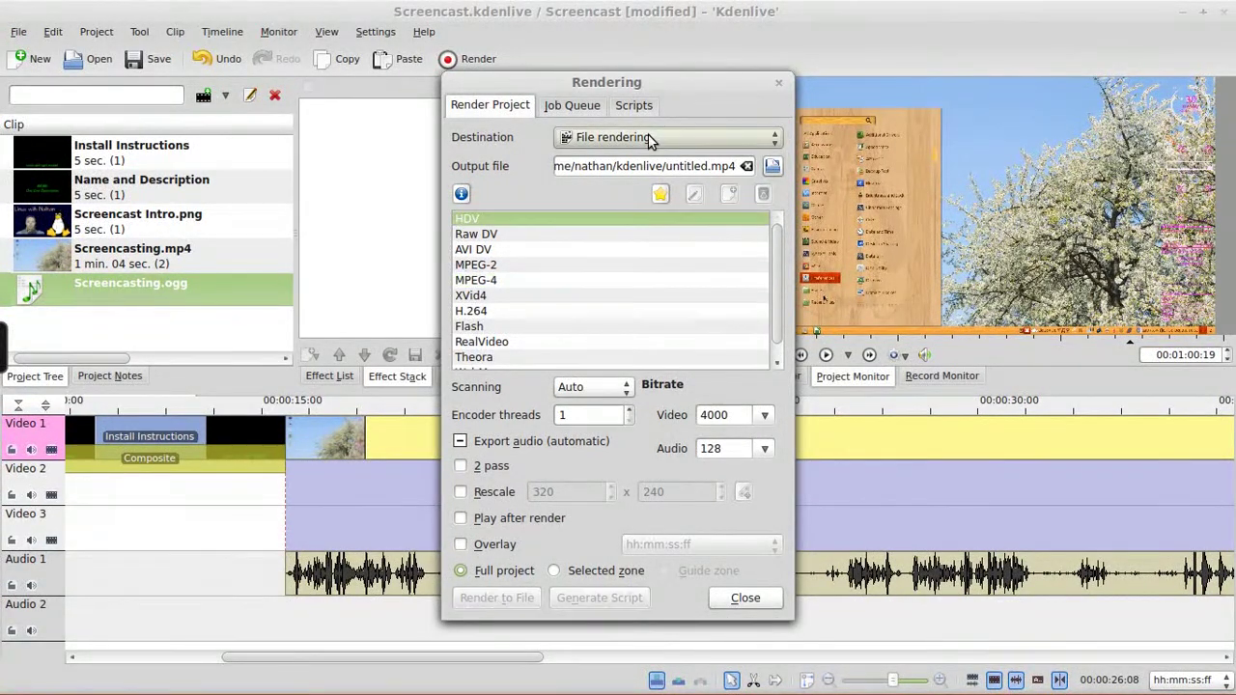
left_click(601, 204)
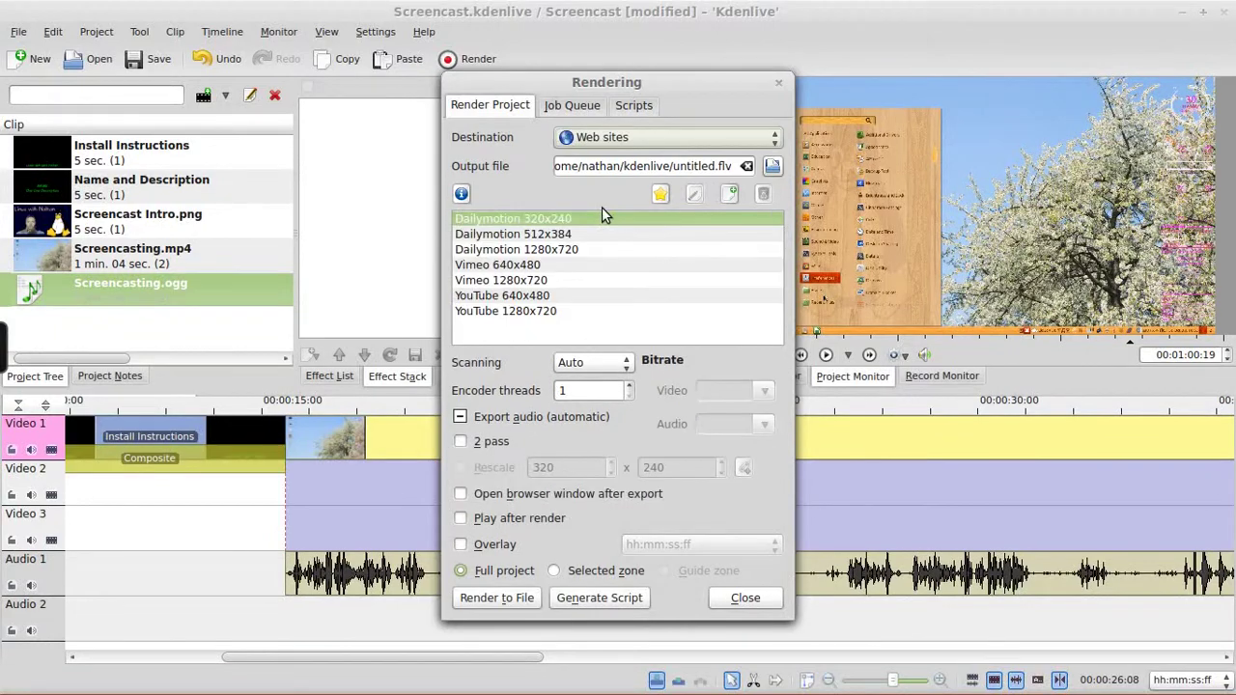
left_click(510, 311)
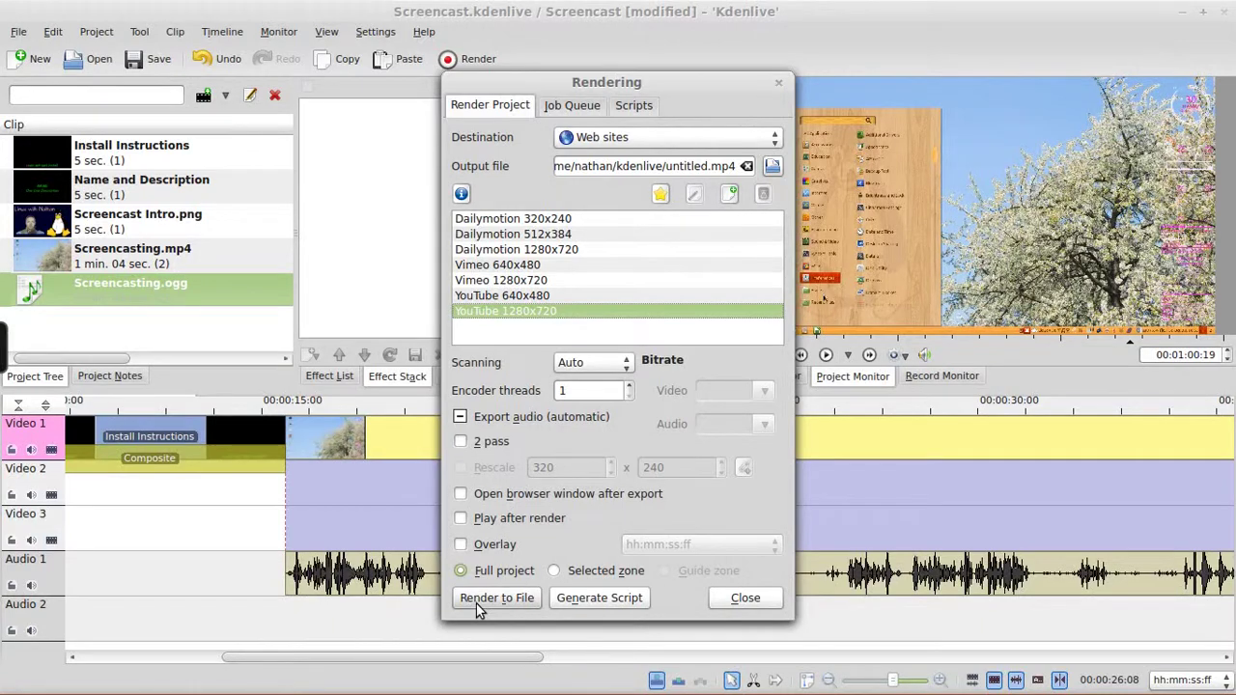
left_click(743, 597)
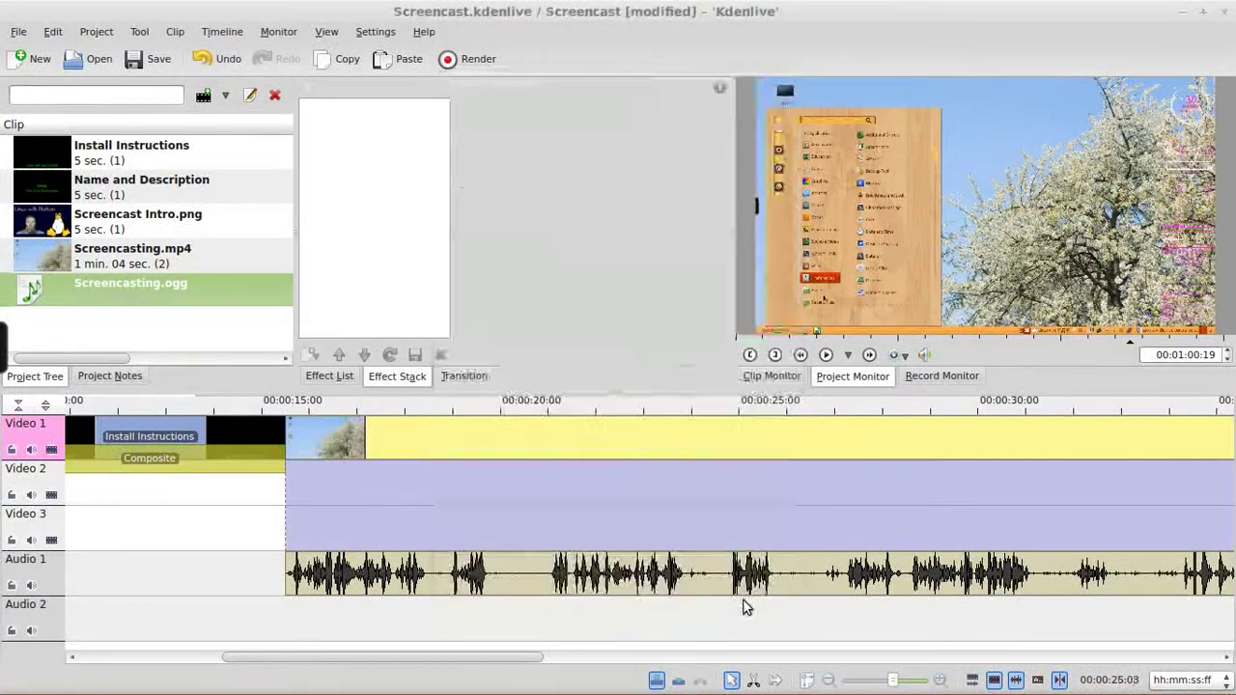